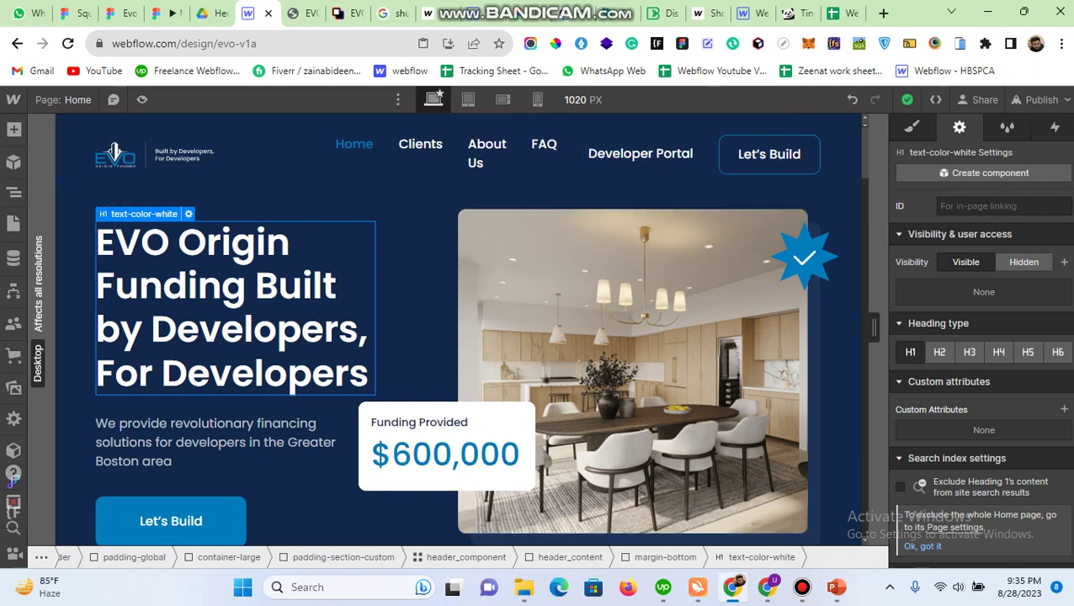
Step: Preview the home page at a canvas width of 1440 px
click(398, 99)
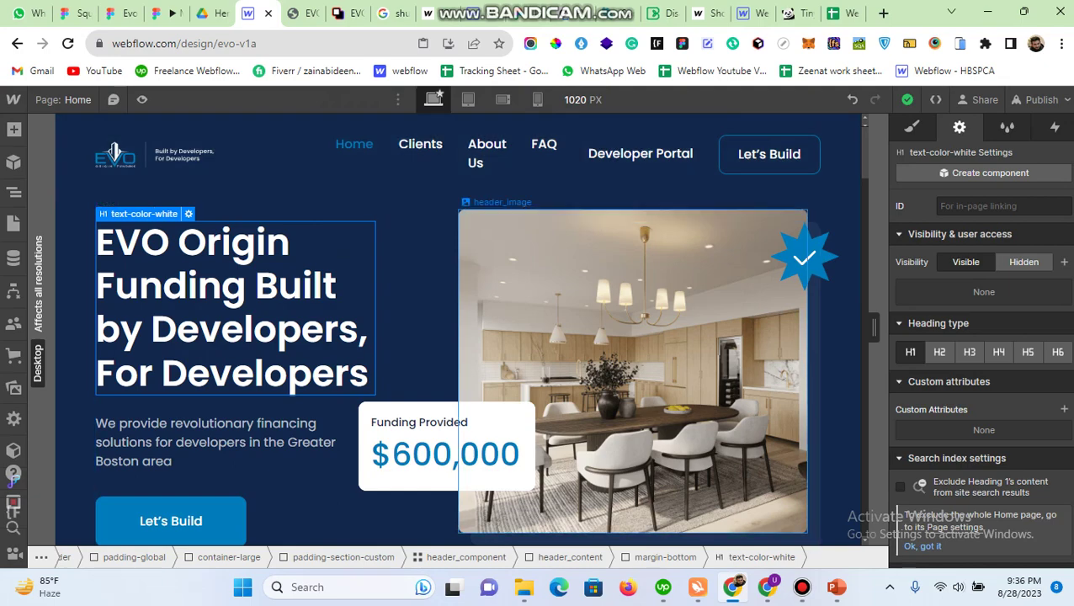
scroll(632, 370, down, 2)
scroll(631, 370, up, 2)
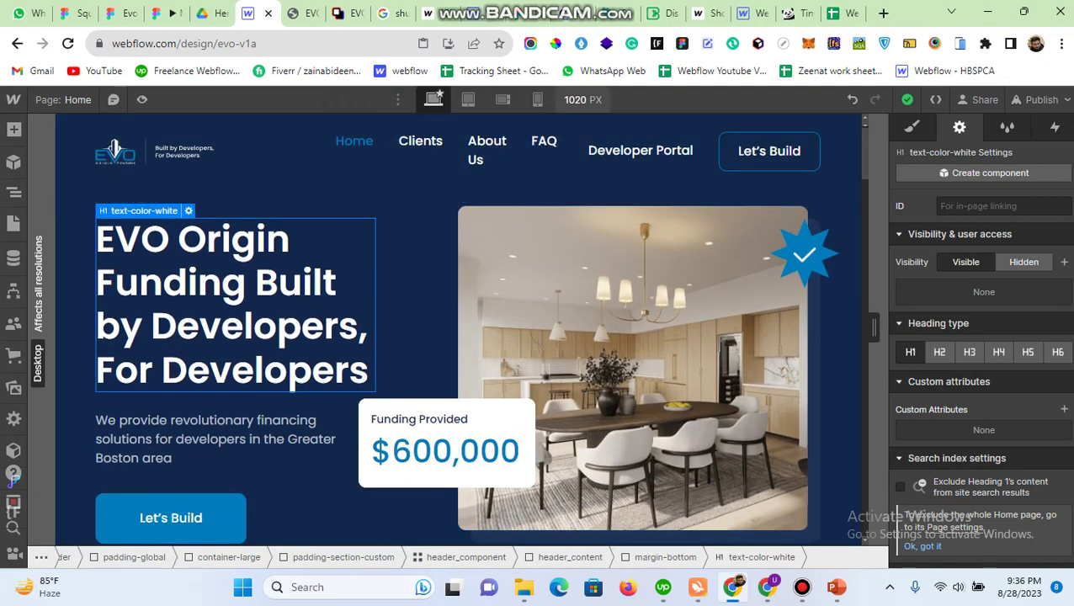
click(581, 100)
text(1440)
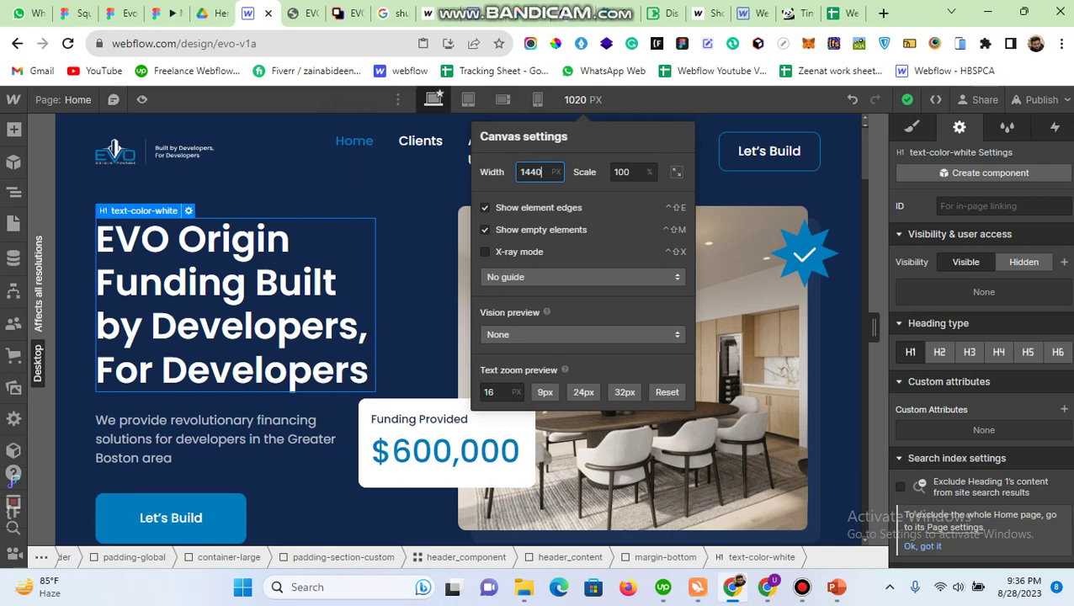
key(Return)
Step: Preview the home page at a canvas width of 1920 px
key(ctrl+a)
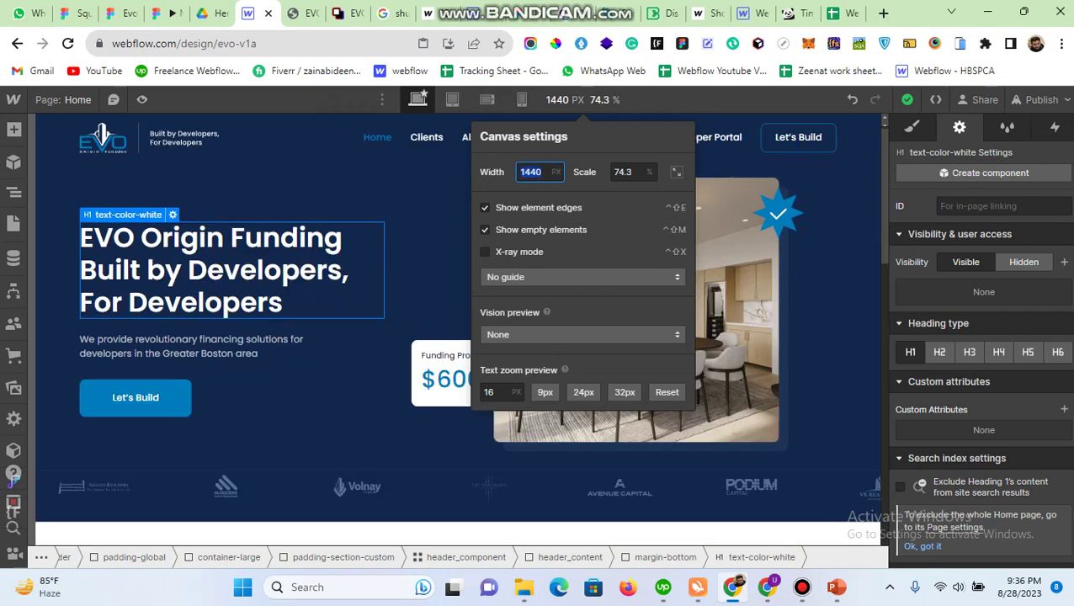
key(BackSpace)
text(1920)
key(Return)
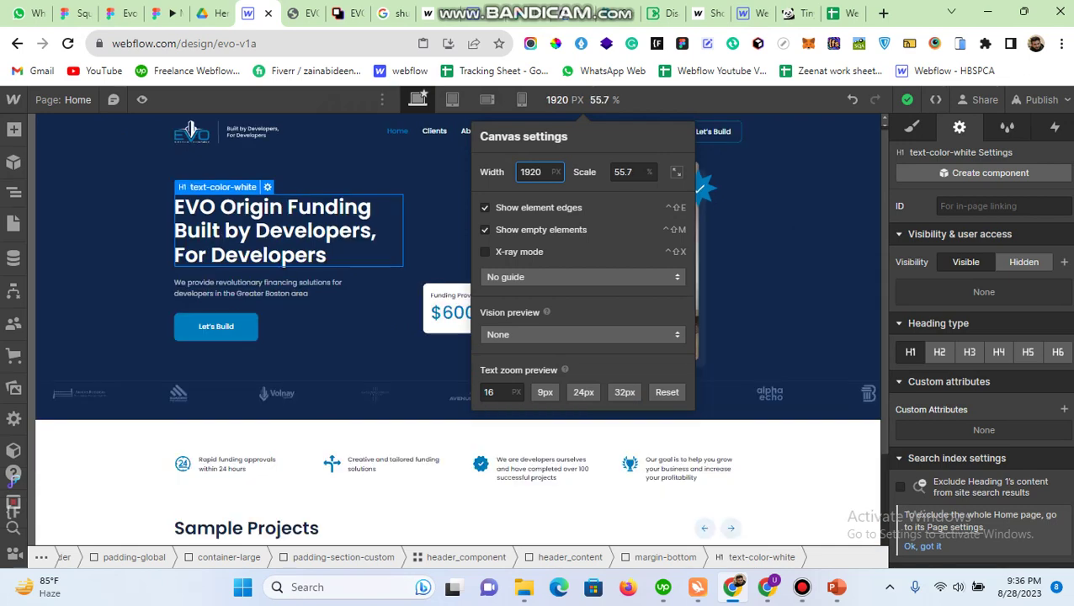
key(Escape)
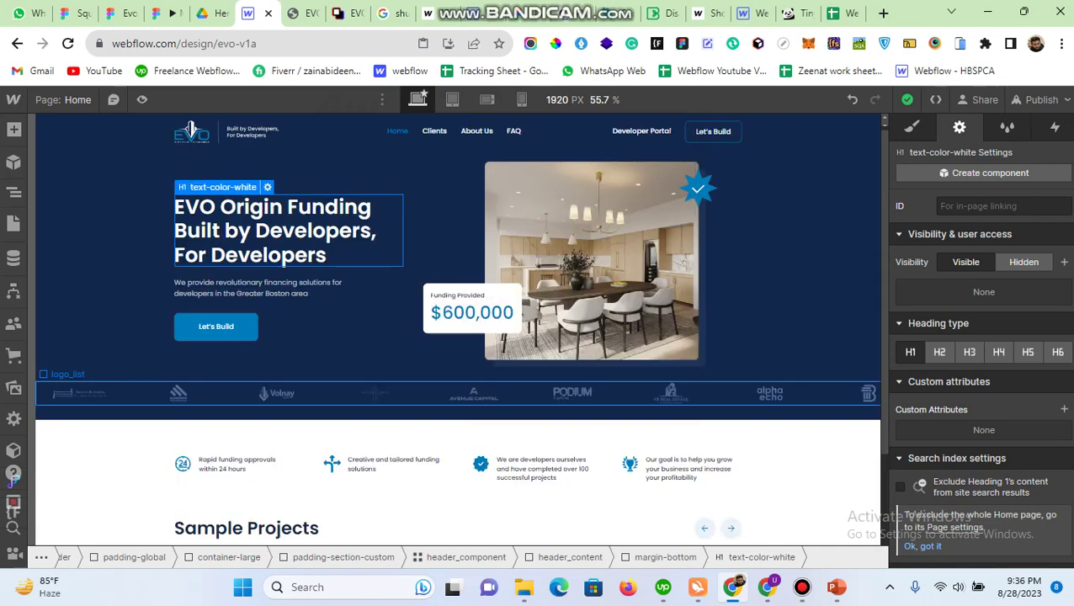
Step: Set the canvas width back to 1020 px and look at the large breakpoints that can be added
click(582, 100)
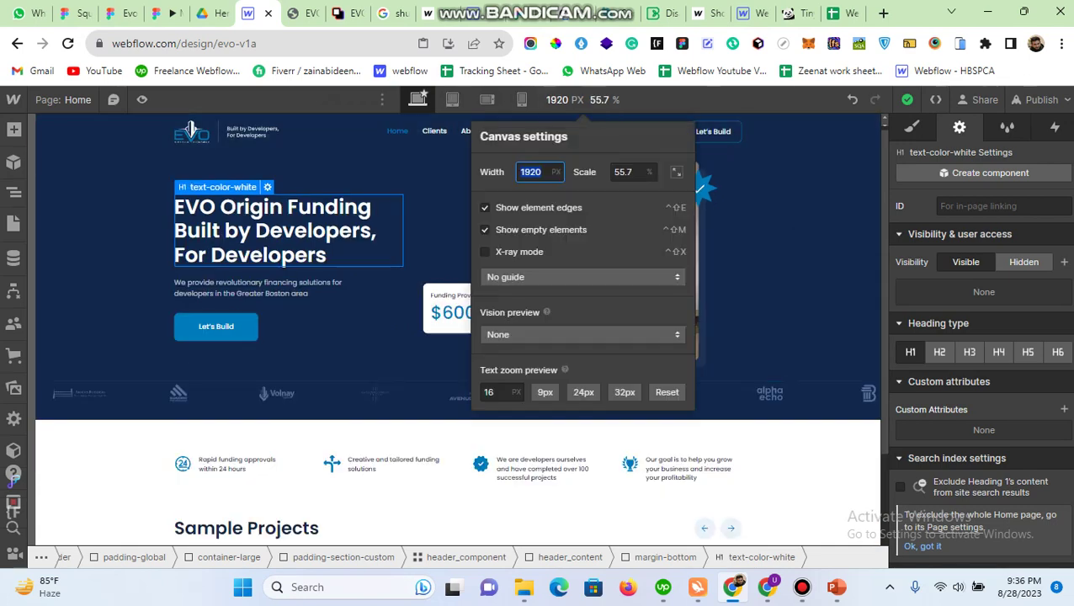
text(1020)
key(Return)
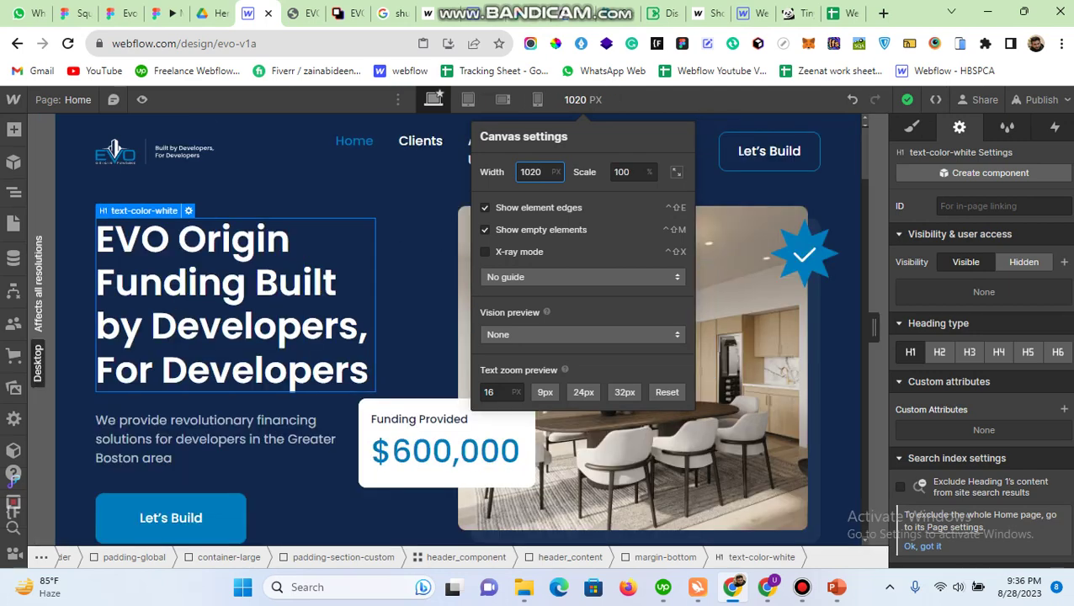
key(Escape)
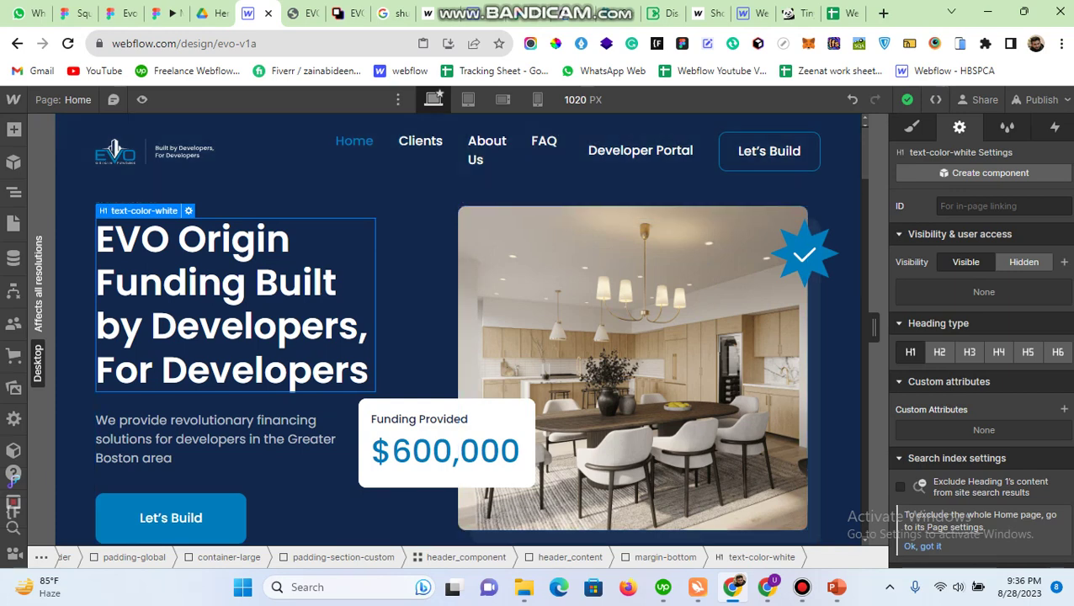
click(398, 100)
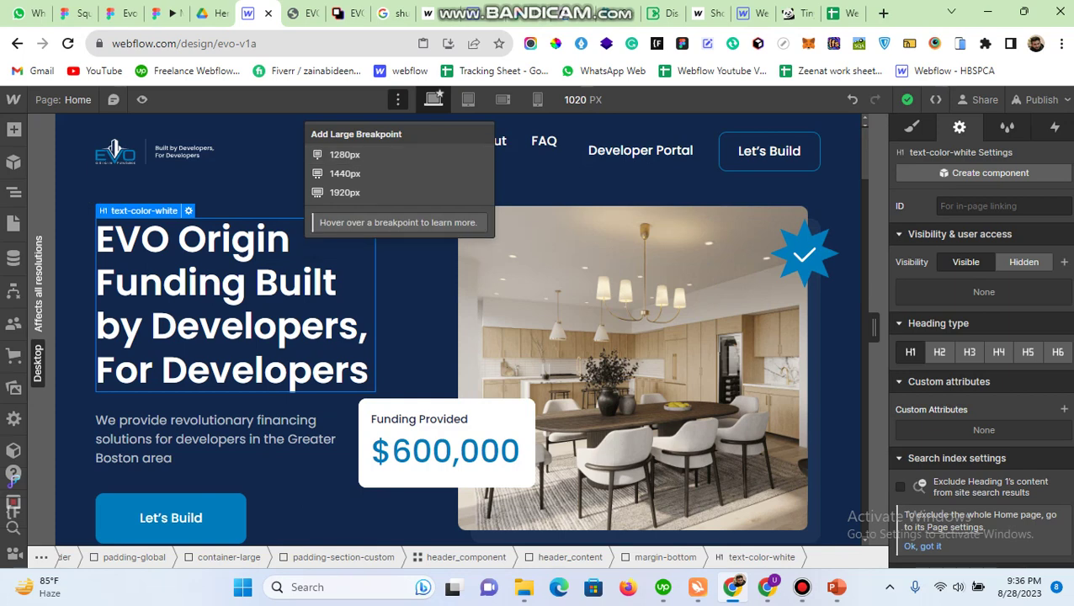
click(434, 99)
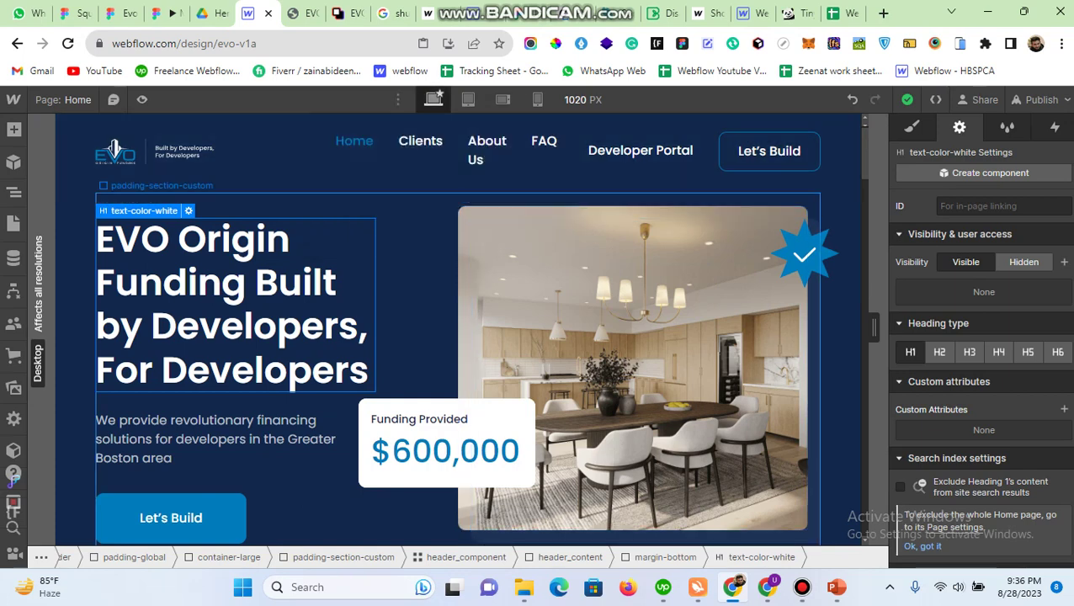
Step: Check the other Chrome window's installed extensions for Finsweet Extension for Webflow, and return to the Webflow Designer
click(767, 587)
click(772, 12)
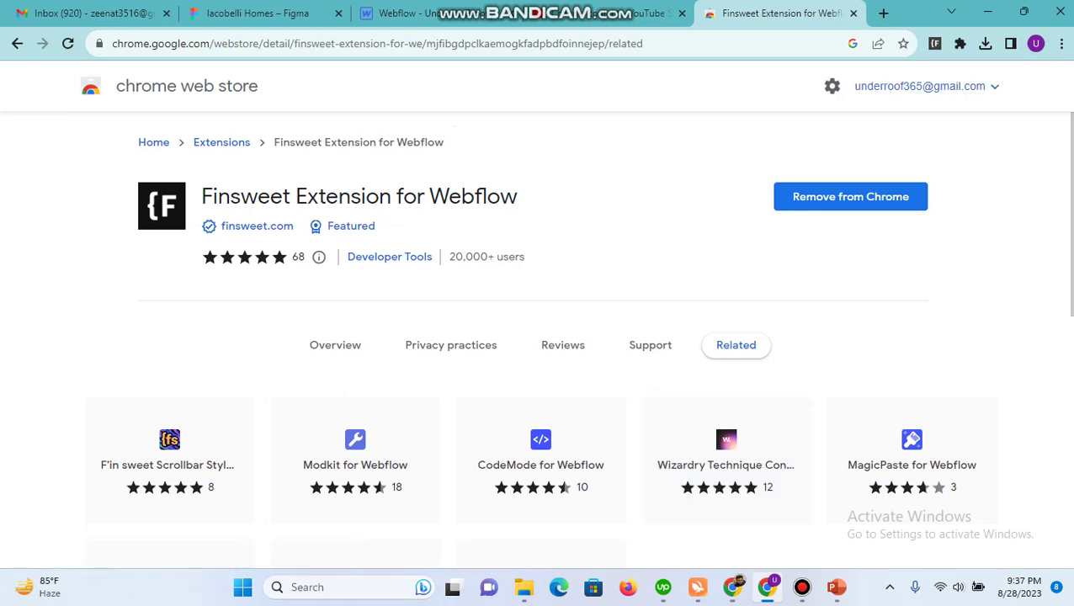
click(960, 43)
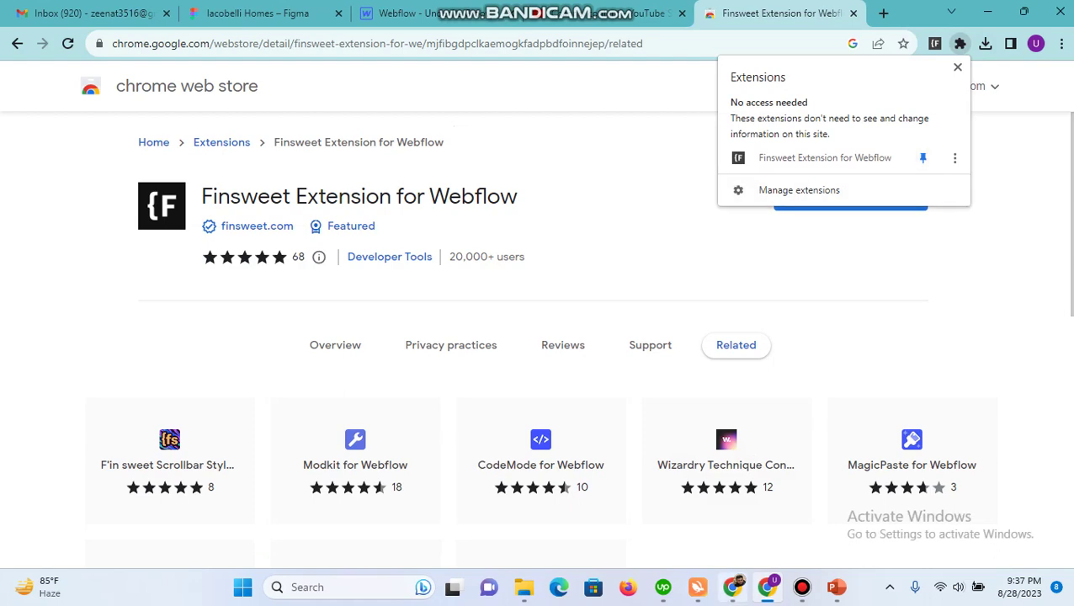
click(732, 586)
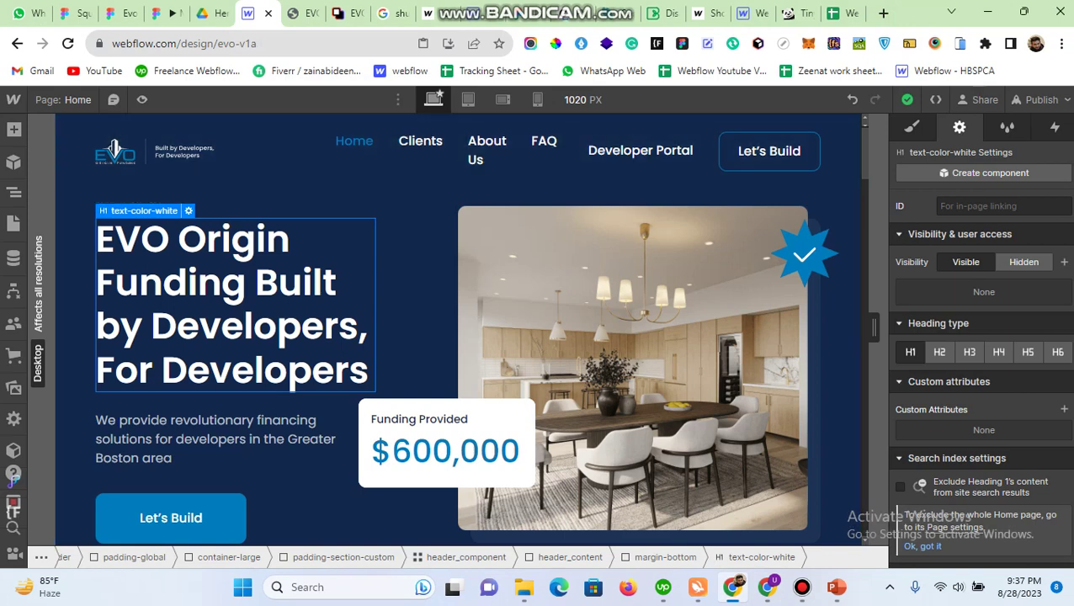
Step: Open the Fluid Design Generator from the Finsweet extension's Client-First tools
click(13, 511)
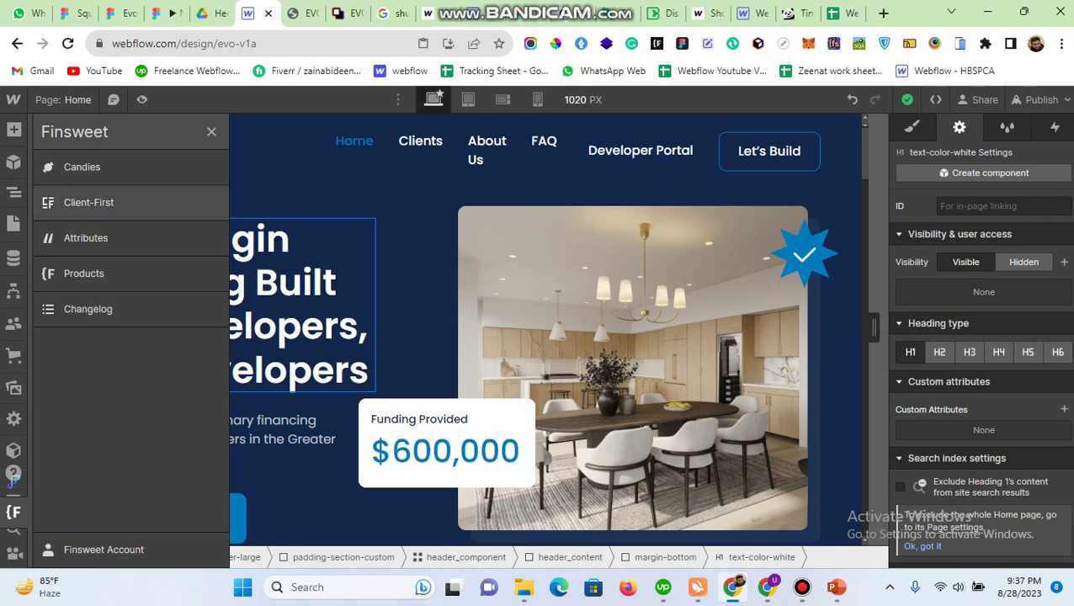
click(89, 202)
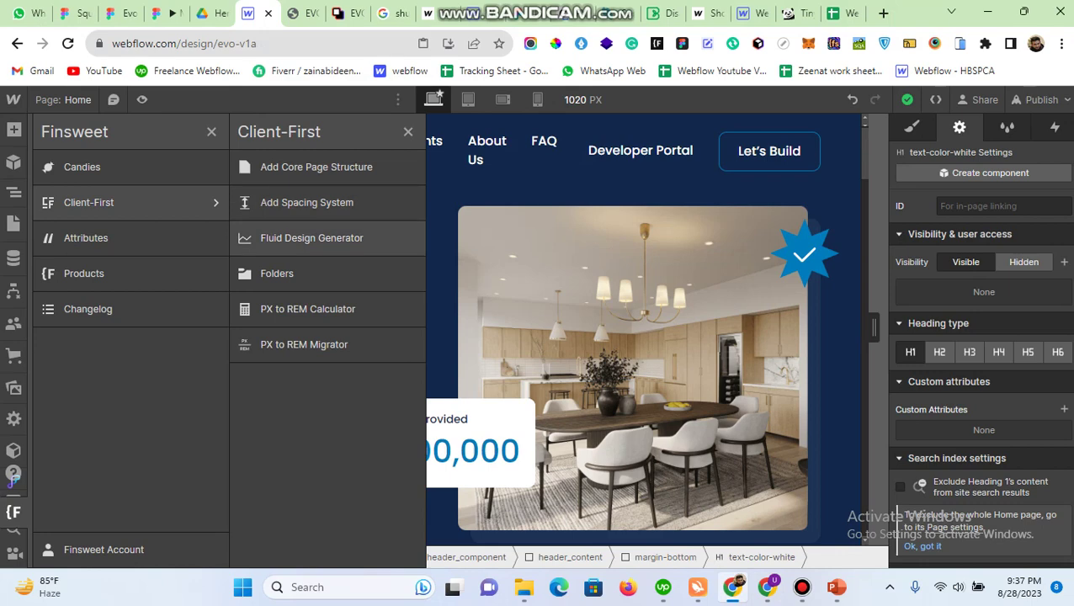
click(312, 238)
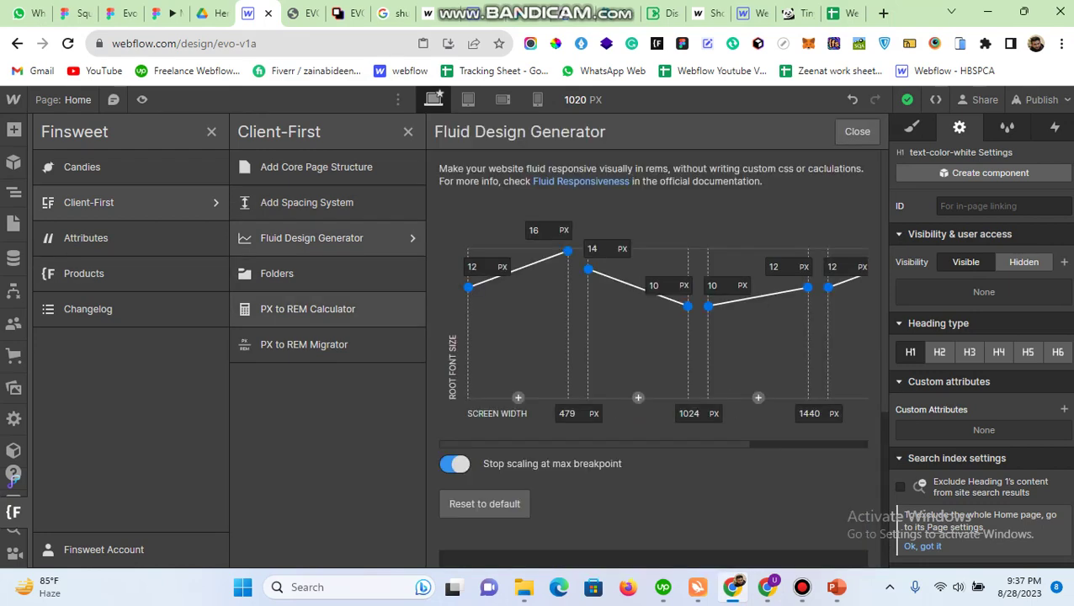
Step: Examine the screen-width breakpoints along the whole Fluid Design Generator graph
scroll(653, 337, right, 2)
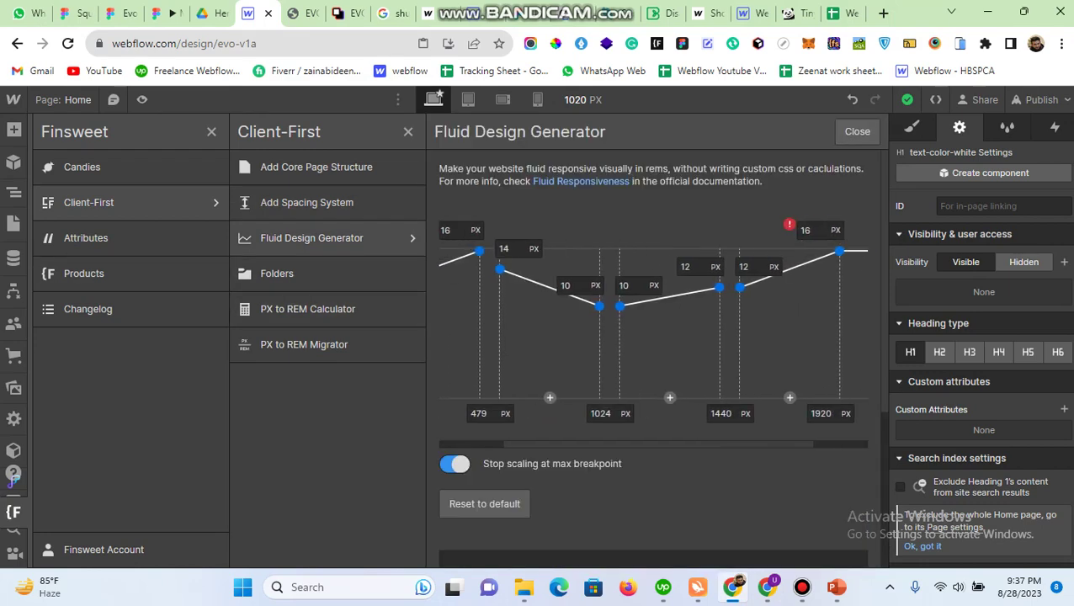
scroll(653, 332, left, 3)
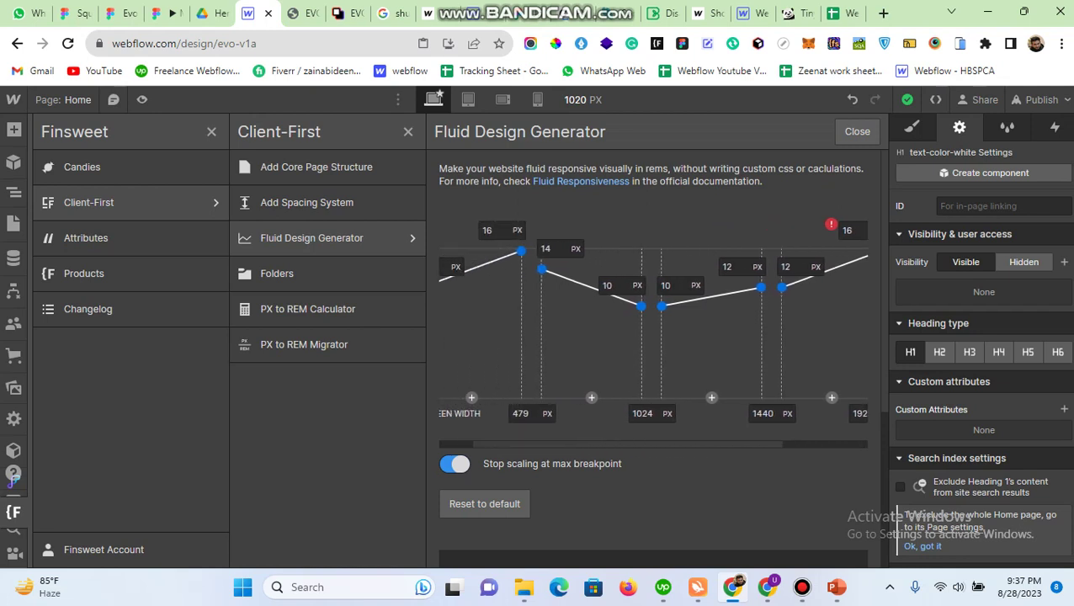
scroll(678, 396, right, 1)
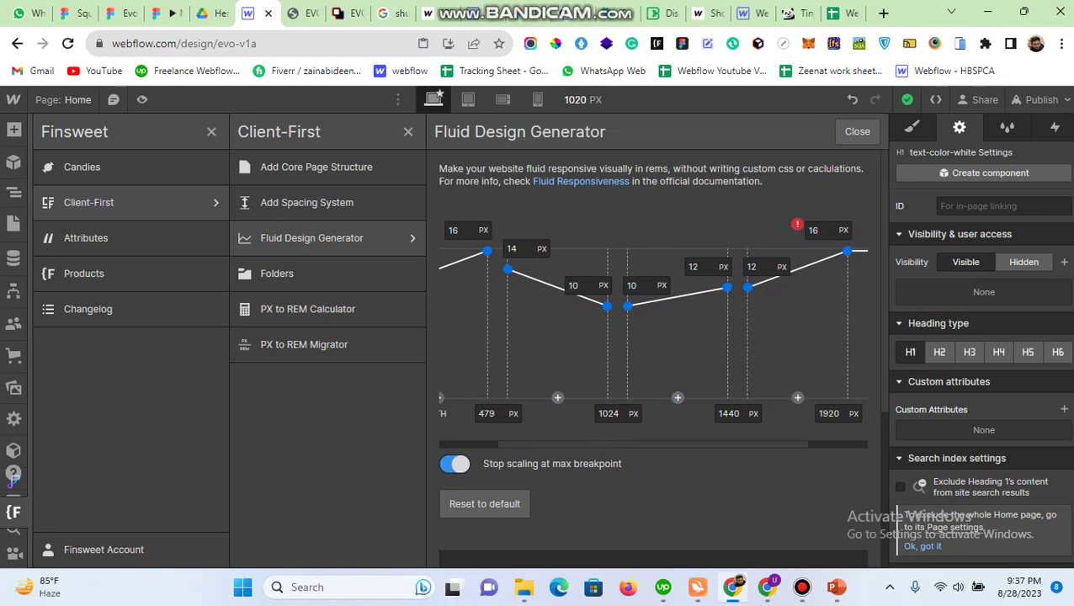
scroll(649, 332, right, 3)
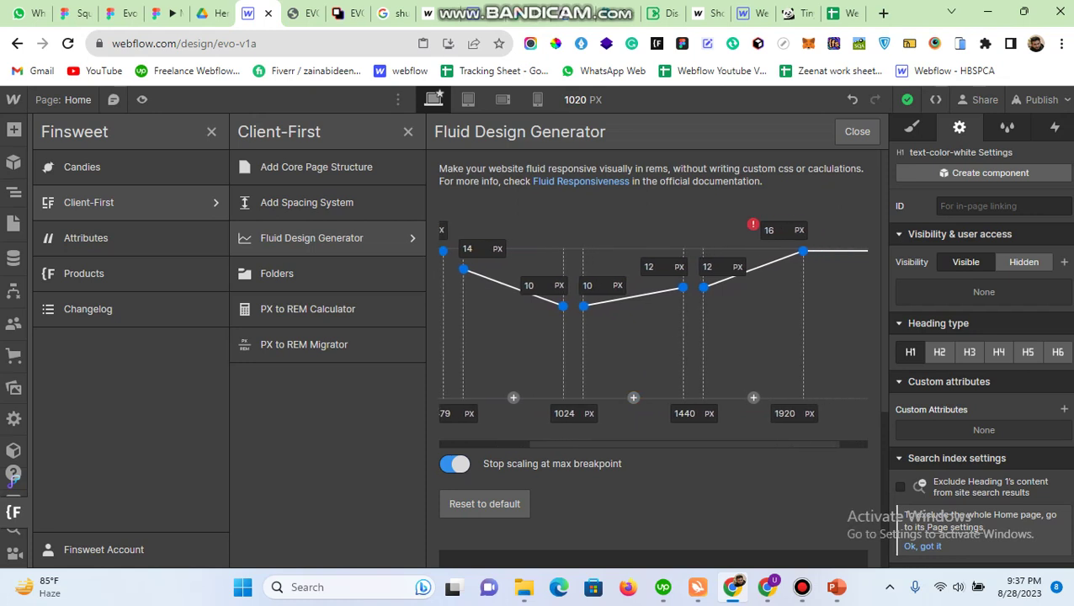
click(574, 413)
click(685, 414)
click(779, 413)
scroll(654, 332, left, 1)
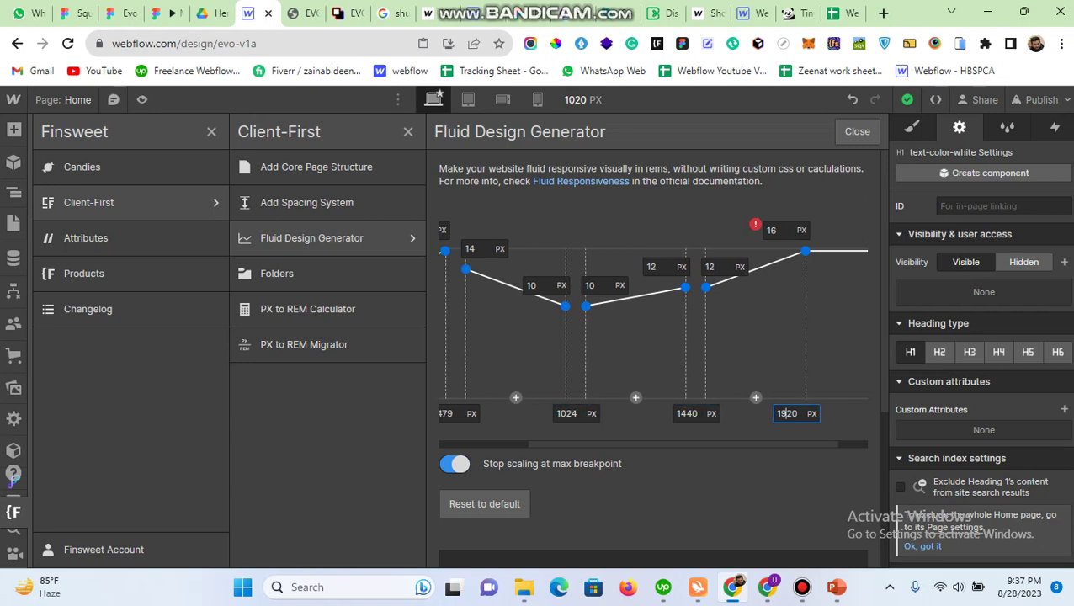
scroll(653, 332, left, 1)
scroll(654, 332, right, 1)
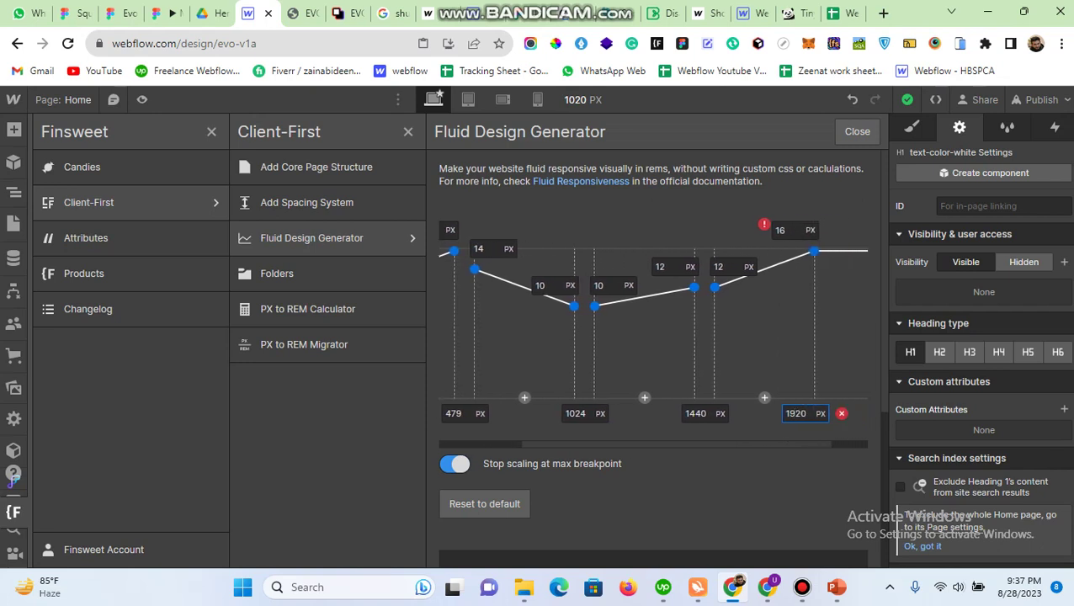
Step: Examine the root font sizes assigned to the 1920 px, 1440 px and 1024 px screen widths in the graph
click(797, 414)
click(781, 230)
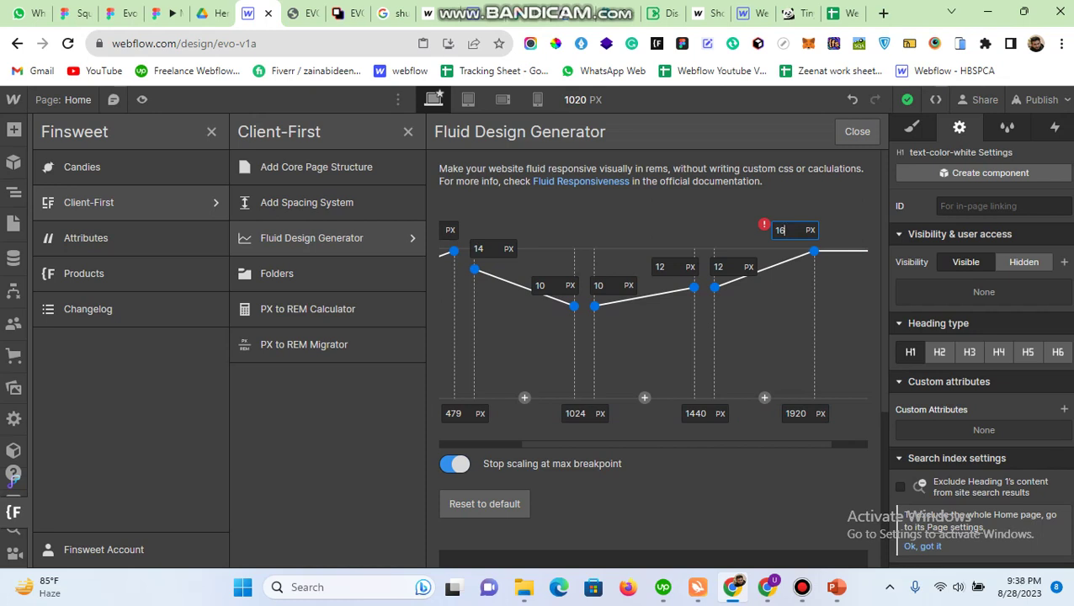
click(726, 267)
mouse_move(764, 225)
double_click(696, 413)
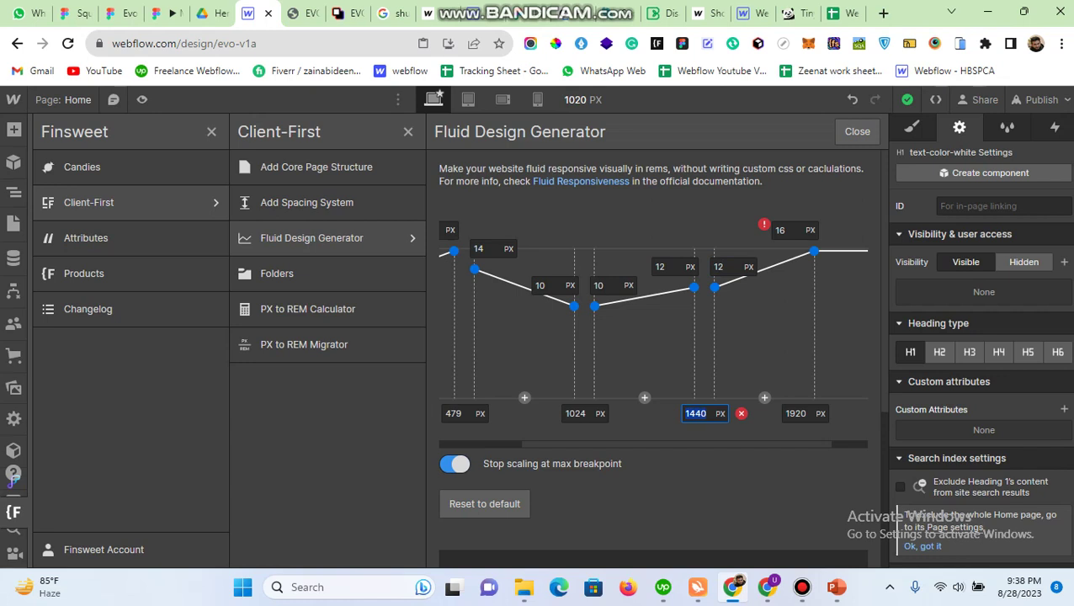
click(723, 267)
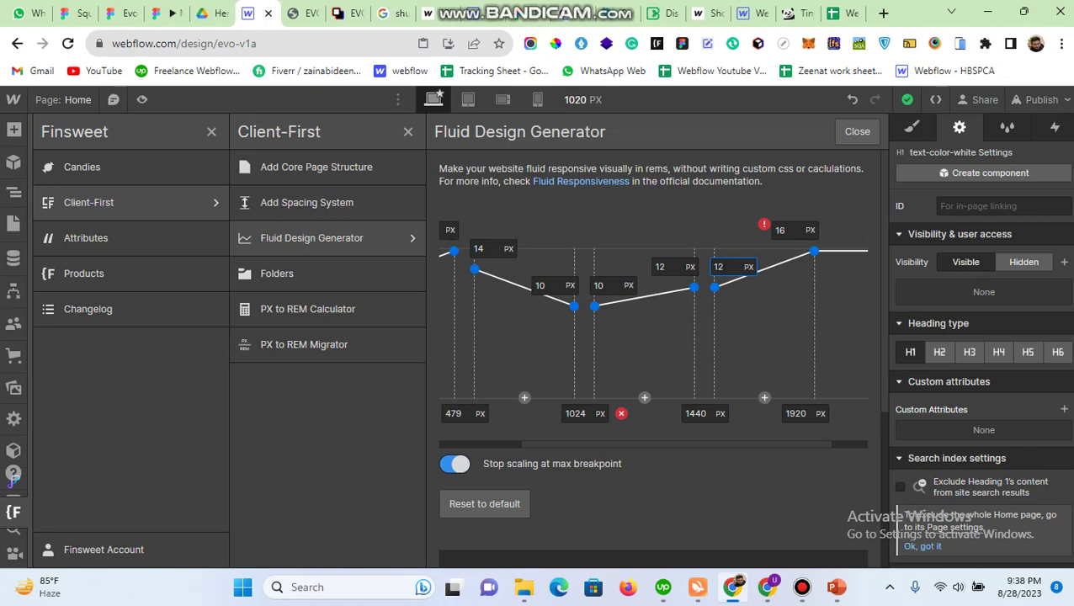
click(604, 285)
scroll(653, 349, down, 3)
scroll(653, 348, up, 3)
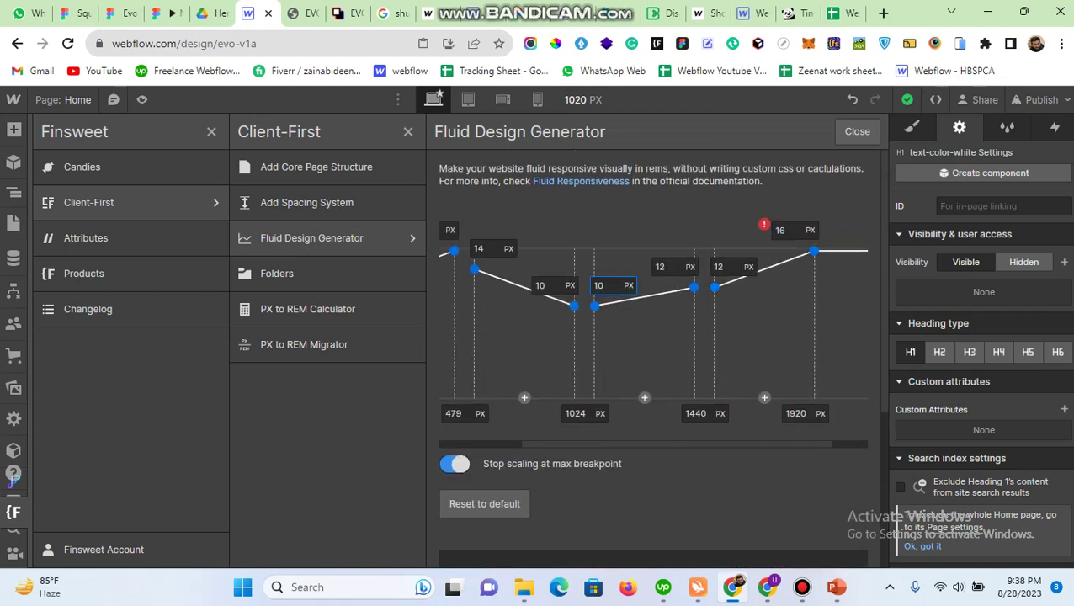
Step: Switch Stop scaling at max breakpoint and Remove <style> tags off and back on to compare the generated CSS
scroll(653, 349, down, 1)
click(455, 385)
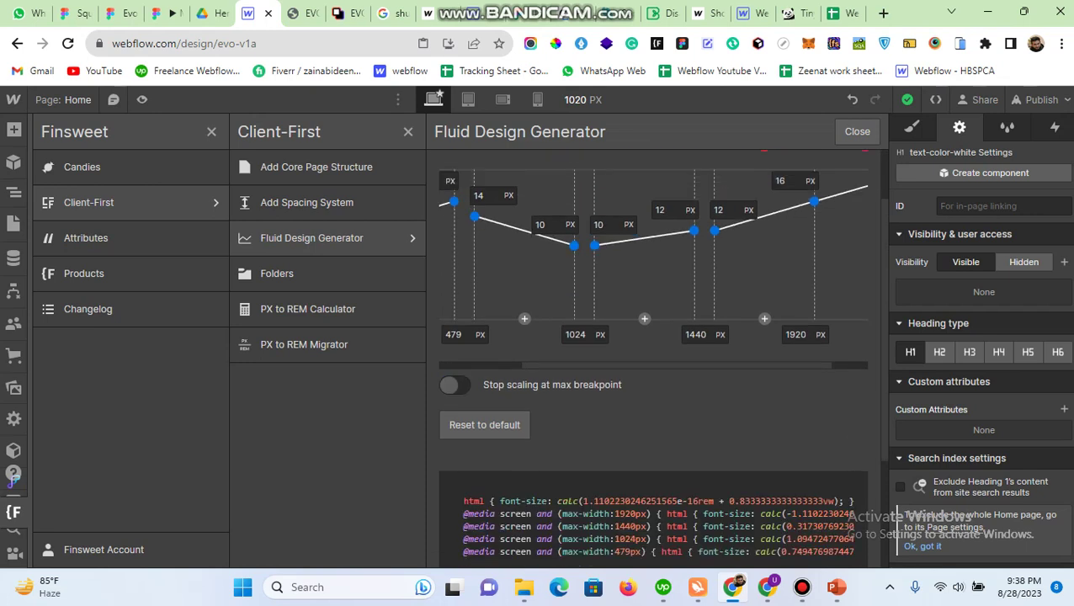
click(455, 385)
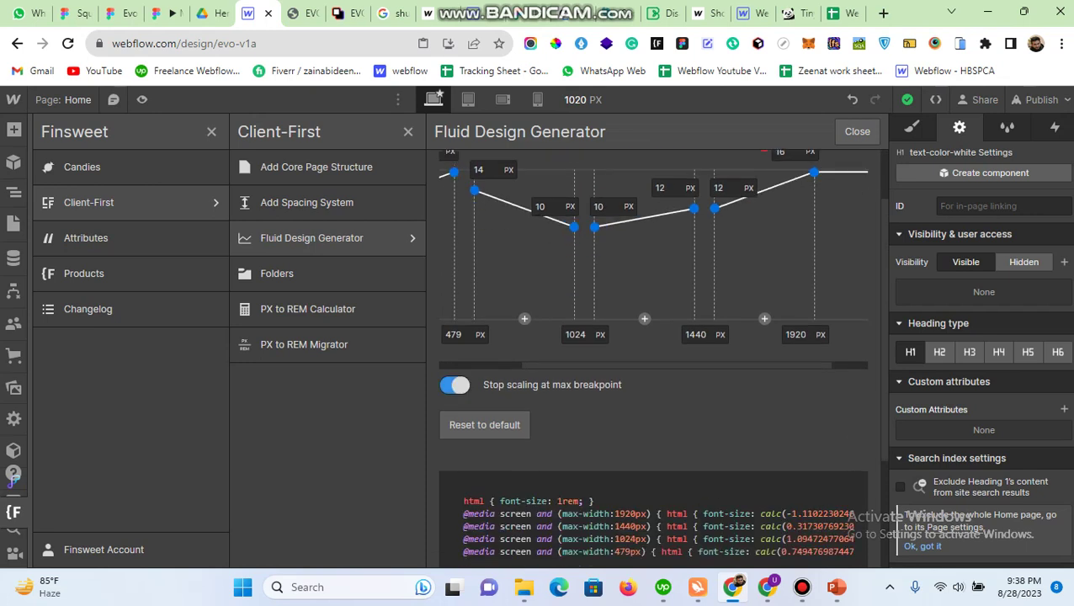
scroll(653, 359, down, 2)
click(654, 436)
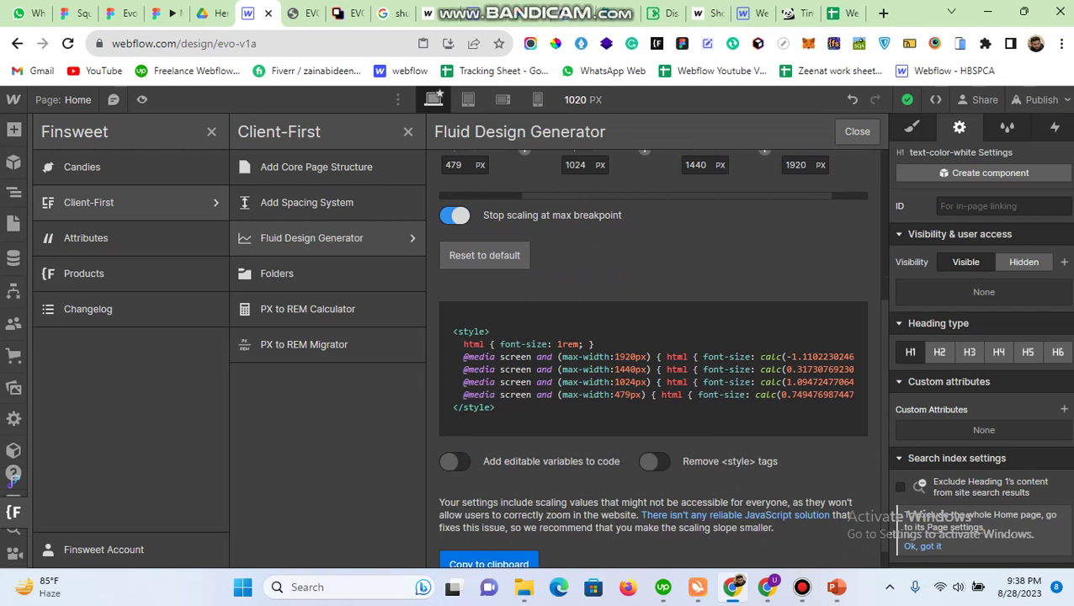
click(654, 461)
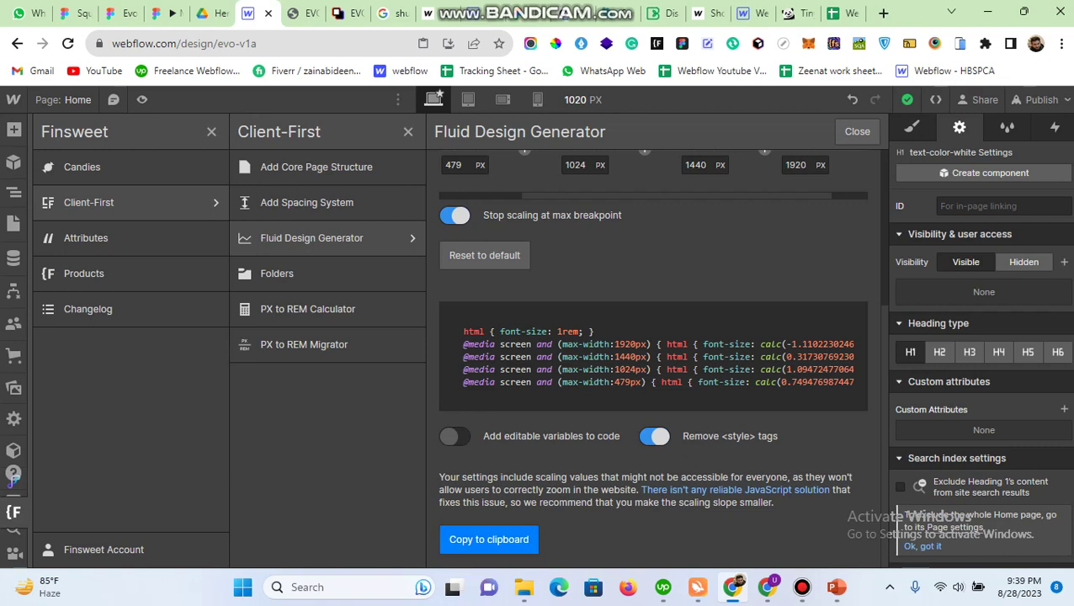
Step: Open the Global Styles component for editing and show its HTML embed in the code editor
click(13, 192)
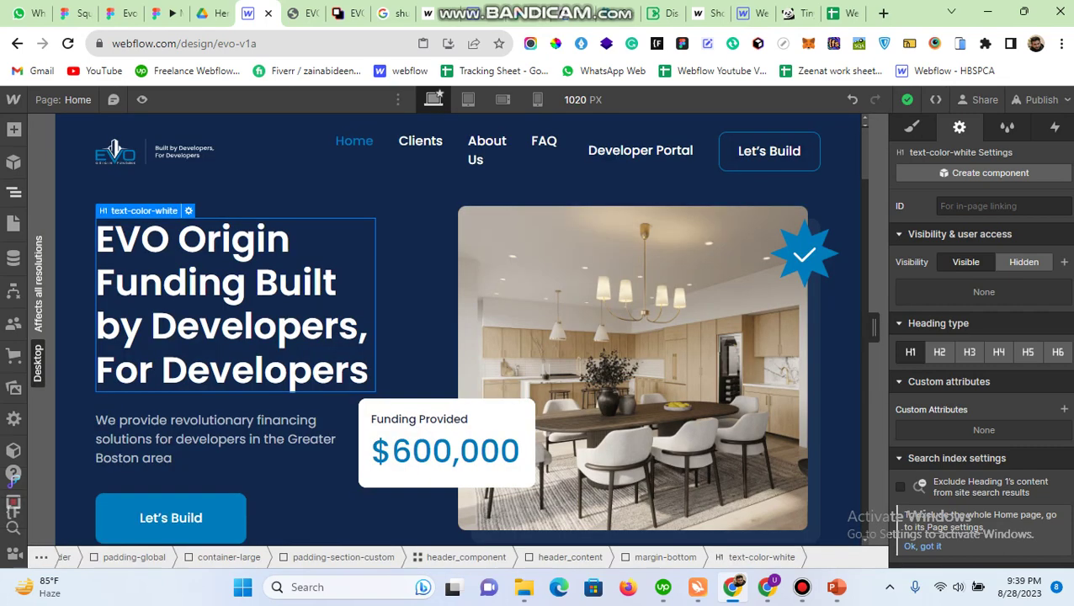
click(97, 197)
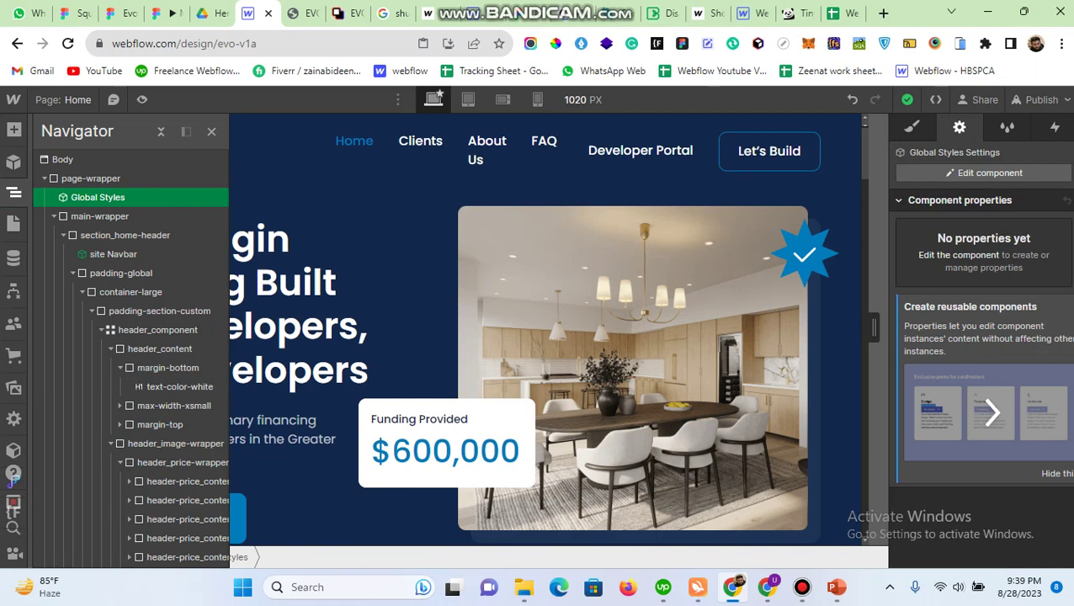
key(Return)
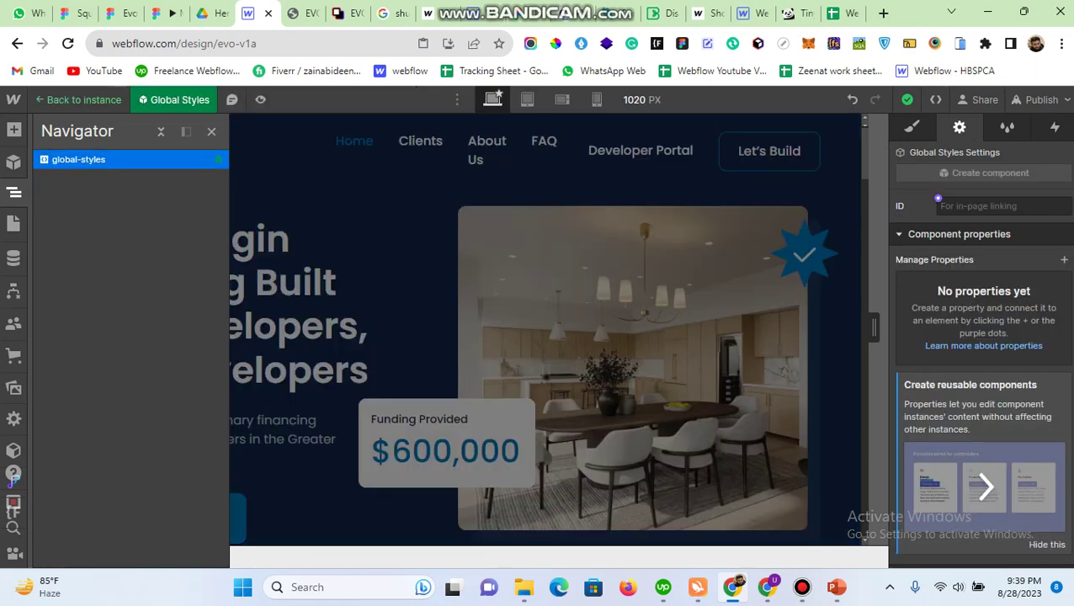
click(976, 358)
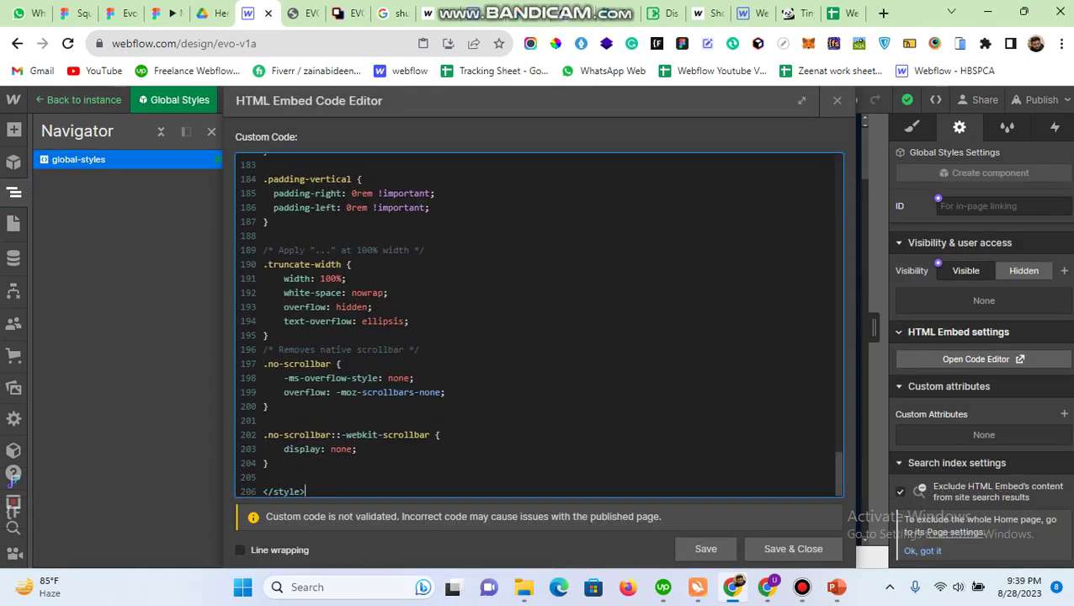
Step: Paste the generated root font-size CSS on line 3 of the Global Styles embed, save it and exit the component
scroll(539, 324, up, 20)
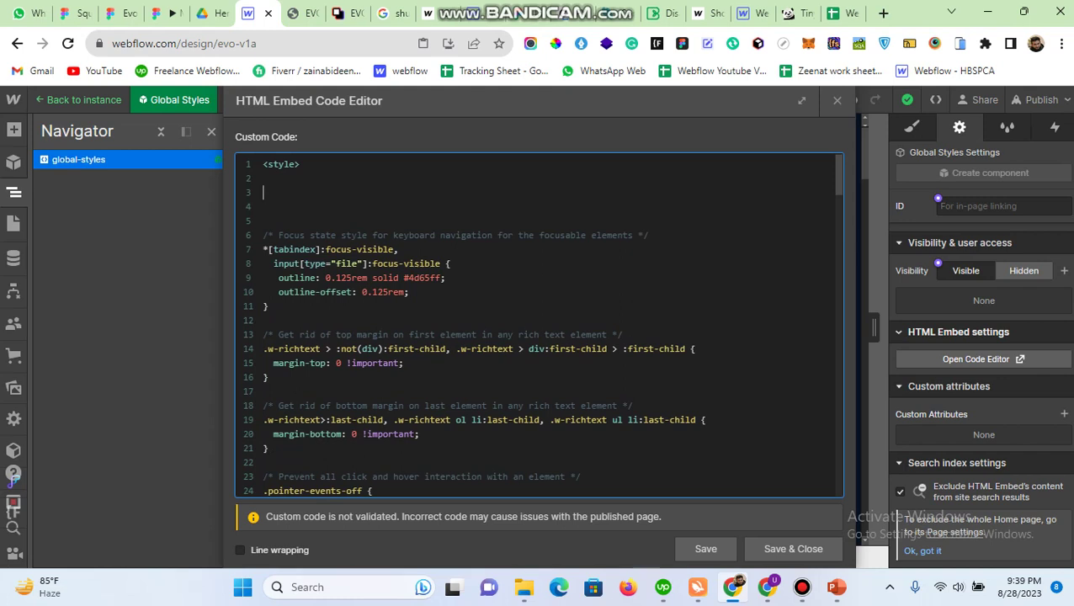
text(html { font-size: 1rem; }   @media screen and (max-width:1920px) { html { font-size: calc(-1.1102230246251565e-16rem + 0.8333333333333335vw); } }   @media screen and (max-width:1440px) { html { font-size: calc(0.31730769230769235rem + 0.4807692307692307vw); } }   @media screen and (max-width:1024px) { html { font-size: calc(1.0947247706422019rem + -0.7339449541284403vw); } }   @media screen and (max-width:479px) { html { font-size: calc(0.7494769874476988rem + 0.8368200836820083vw); } })
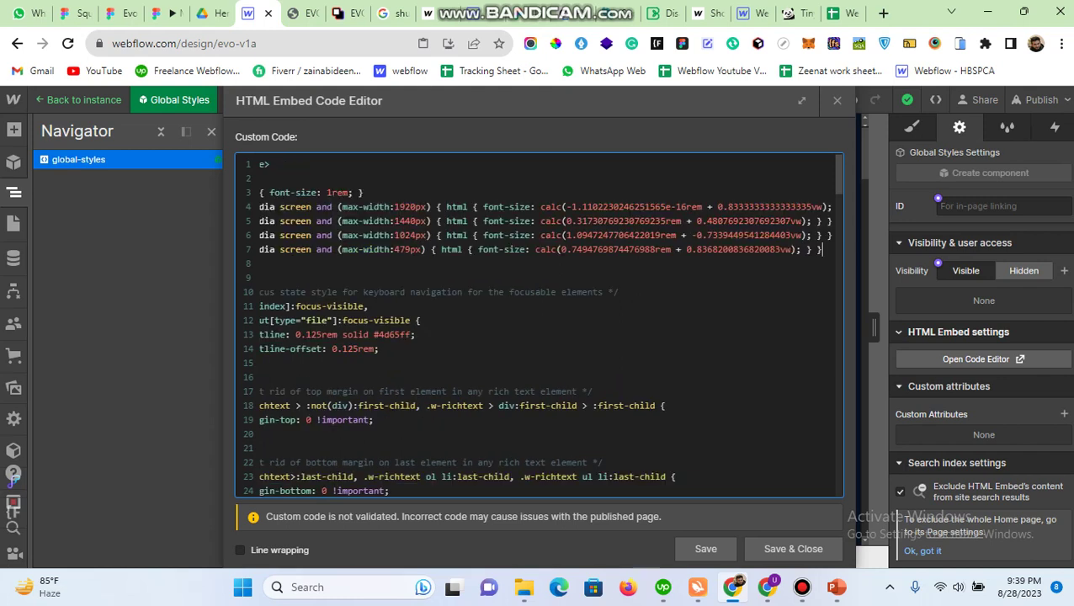
click(794, 548)
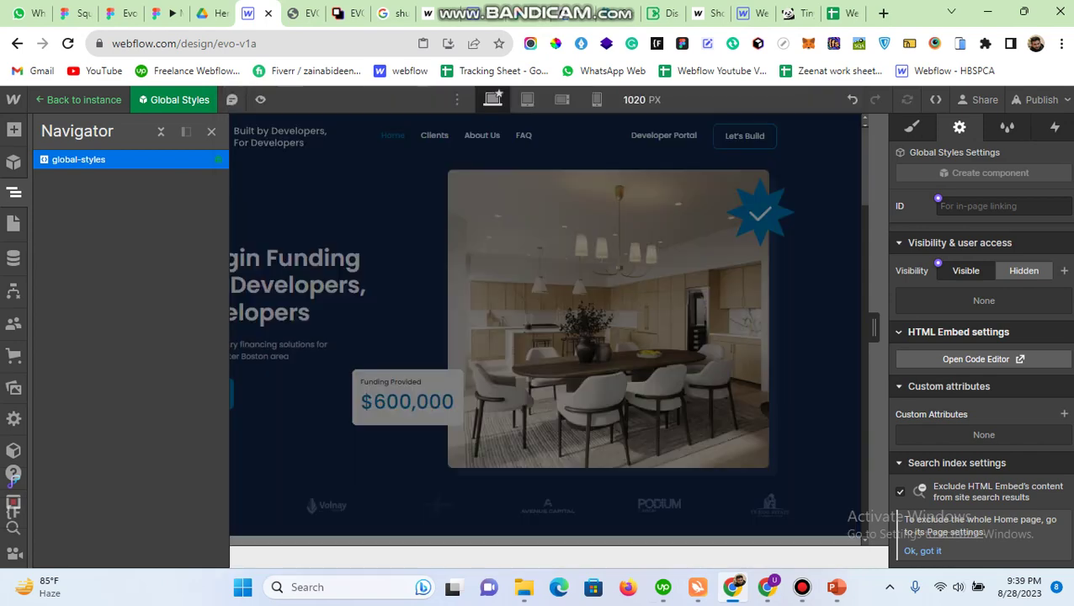
key(Escape)
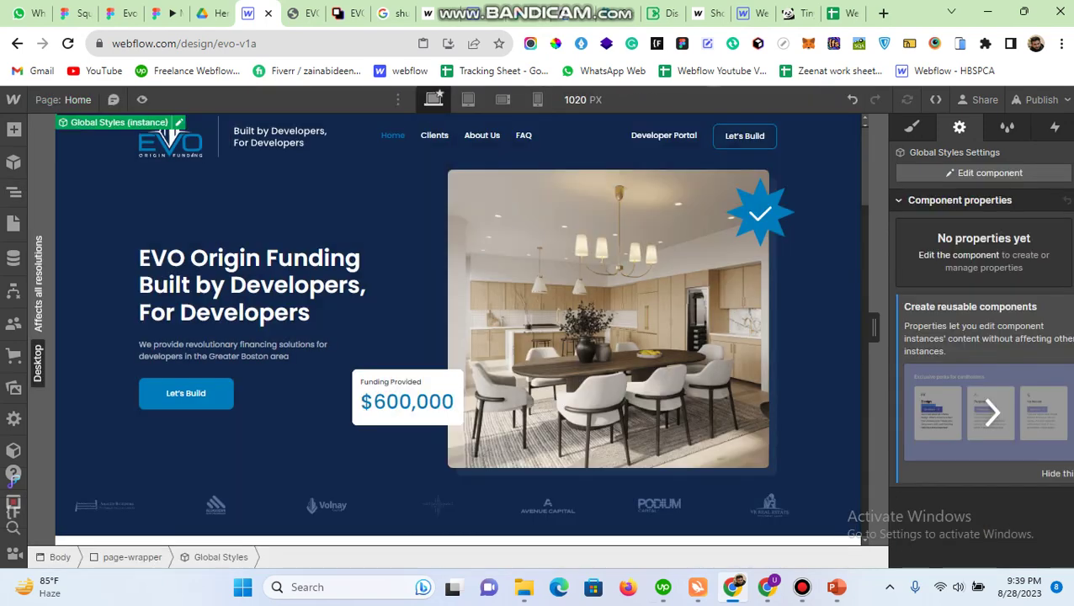
Step: Delete the html font-size rule and its four media queries from the Global Styles embed, save it and exit the component
click(14, 192)
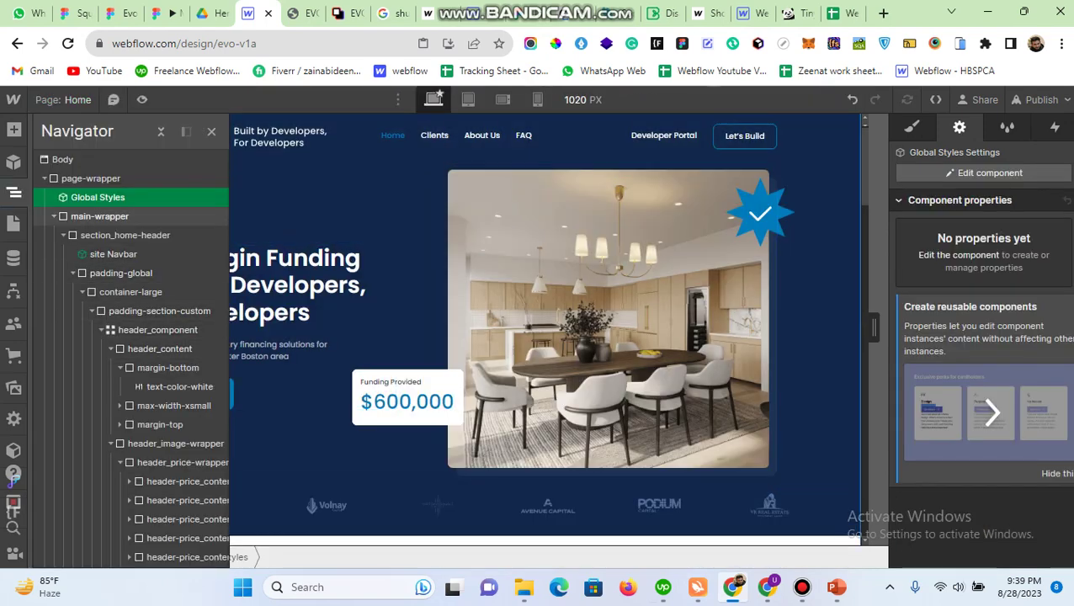
click(991, 173)
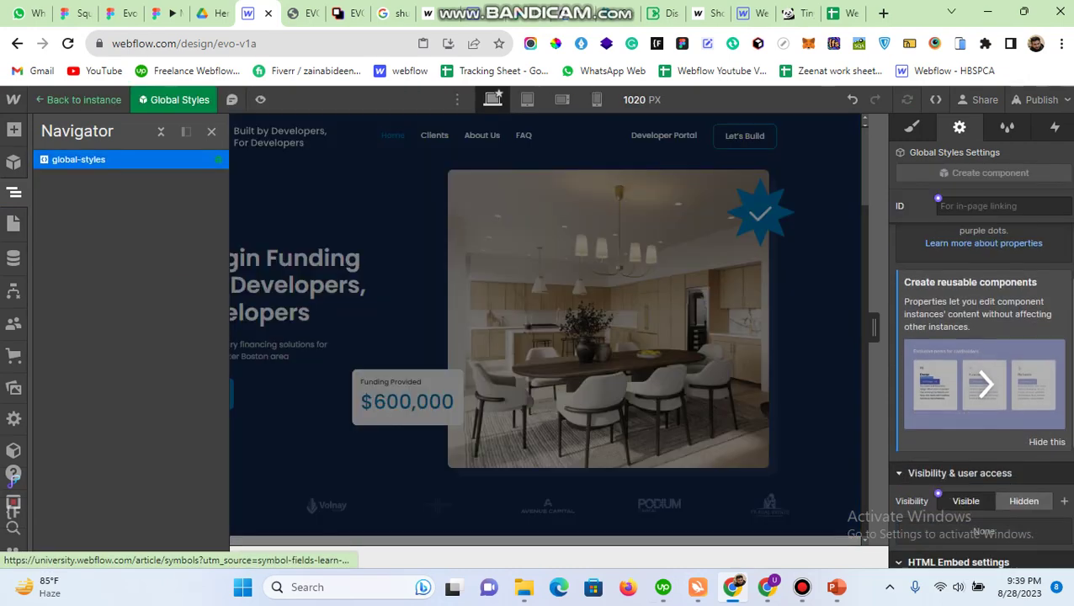
click(1047, 441)
click(976, 359)
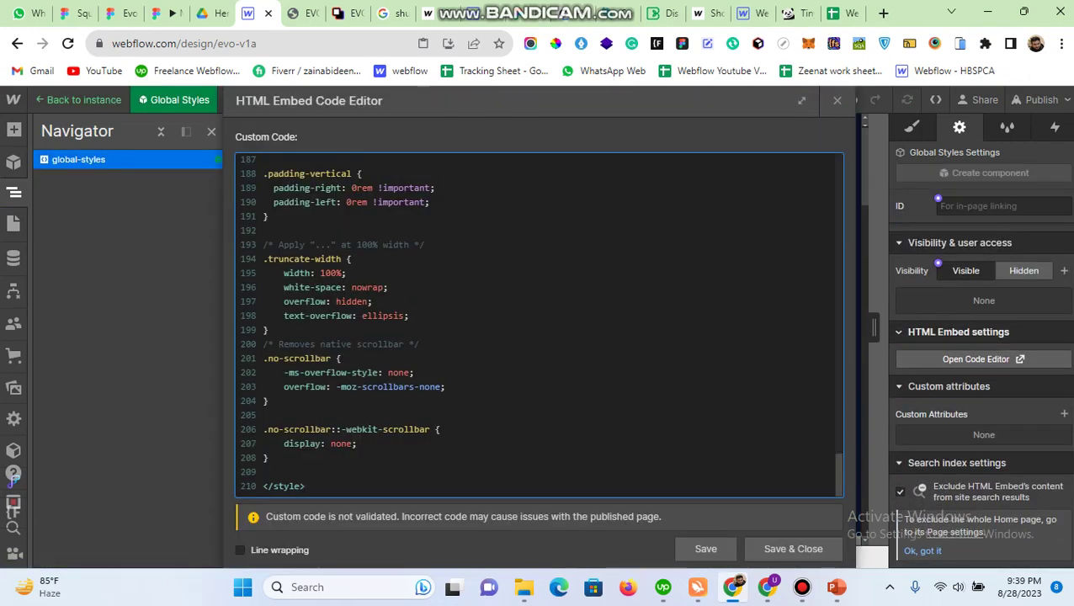
scroll(539, 324, up, 20)
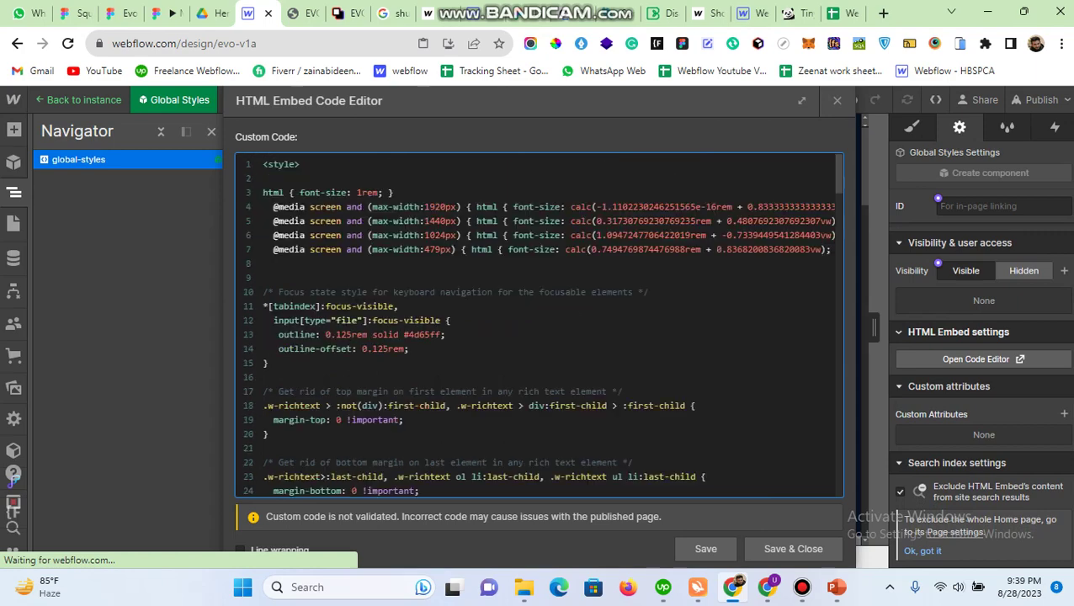
drag(263, 179, 832, 264)
key(BackSpace)
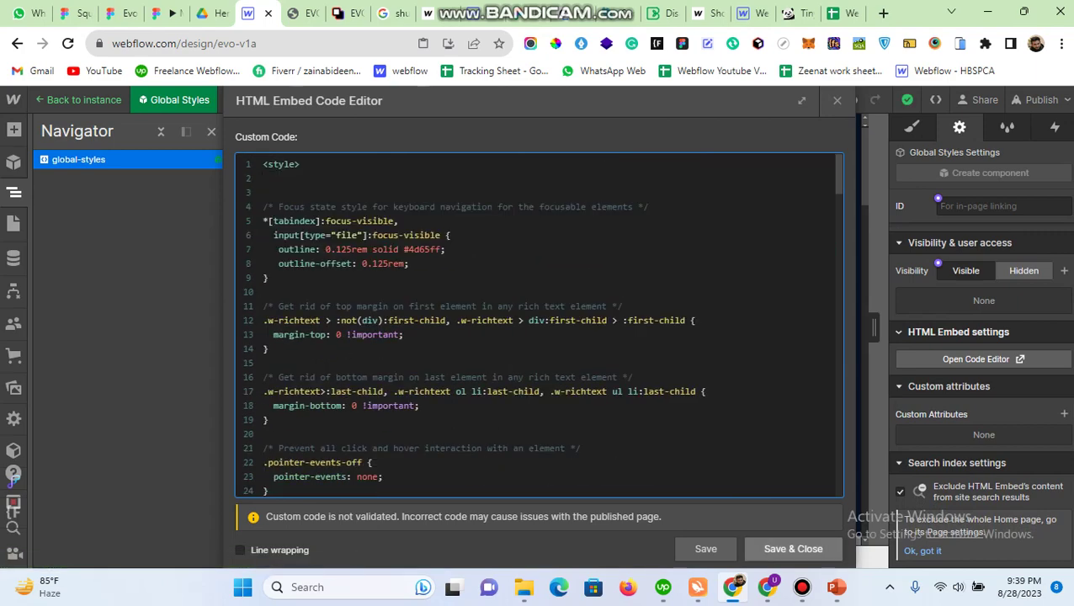
click(793, 549)
key(Escape)
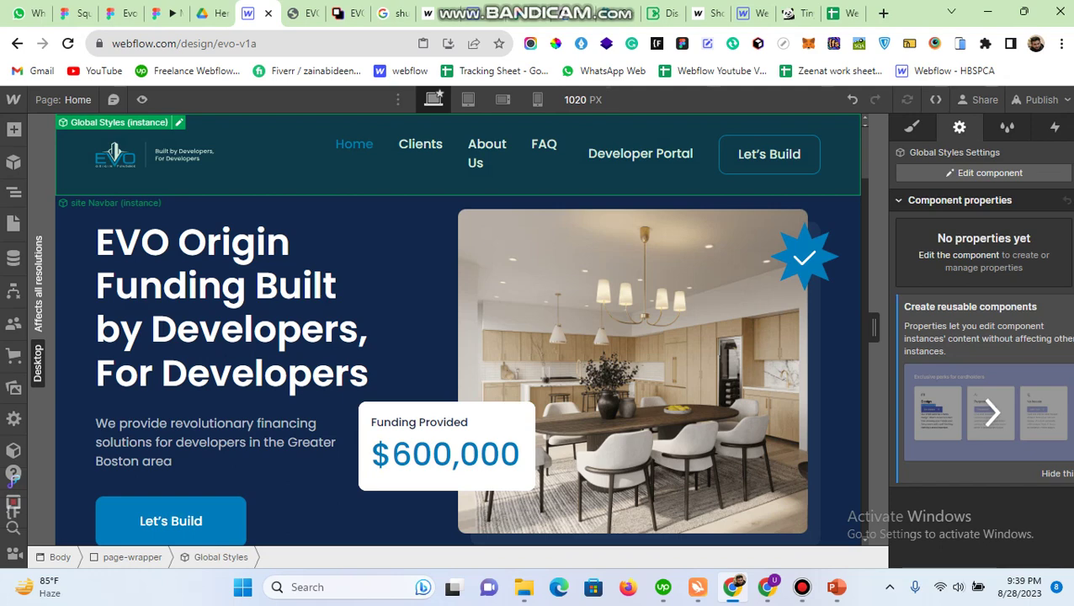
Step: Reopen the Global Styles embed, paste the fluid font-size CSS back in above the focus state rule, and save it
click(990, 173)
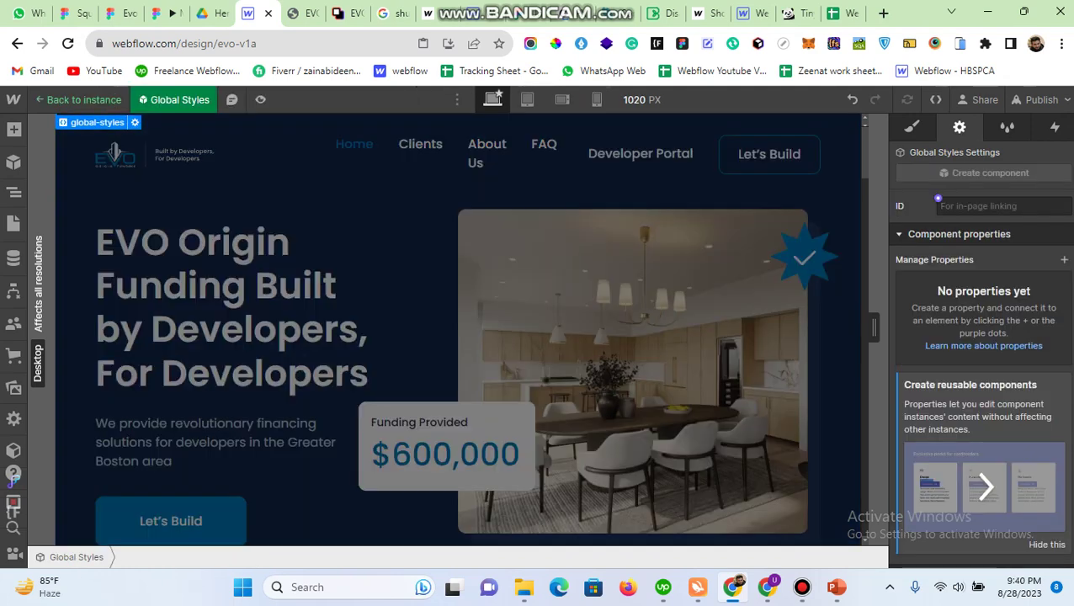
click(13, 192)
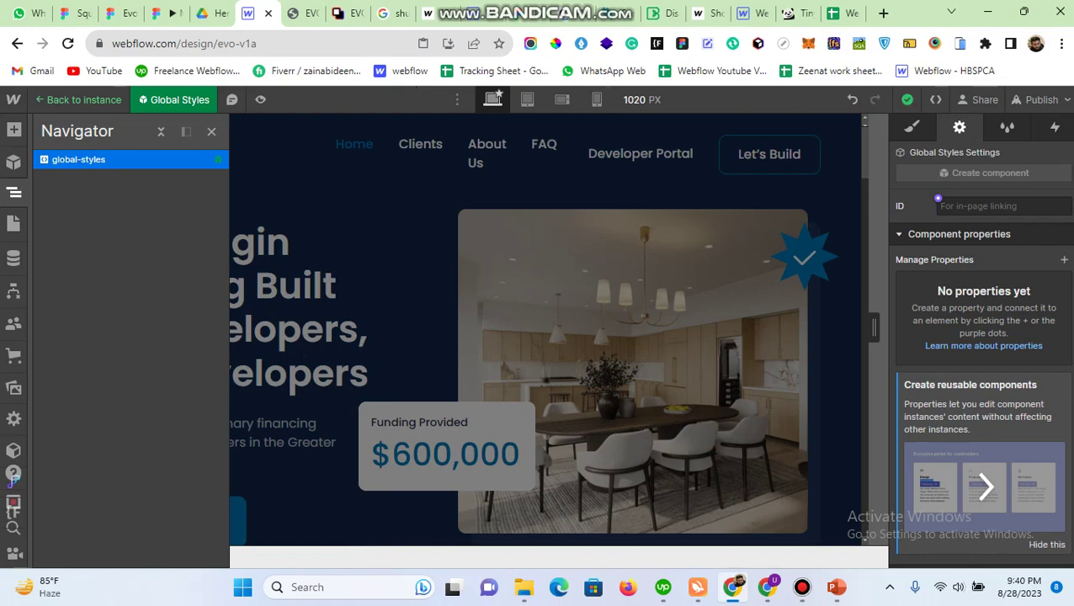
scroll(980, 379, down, 4)
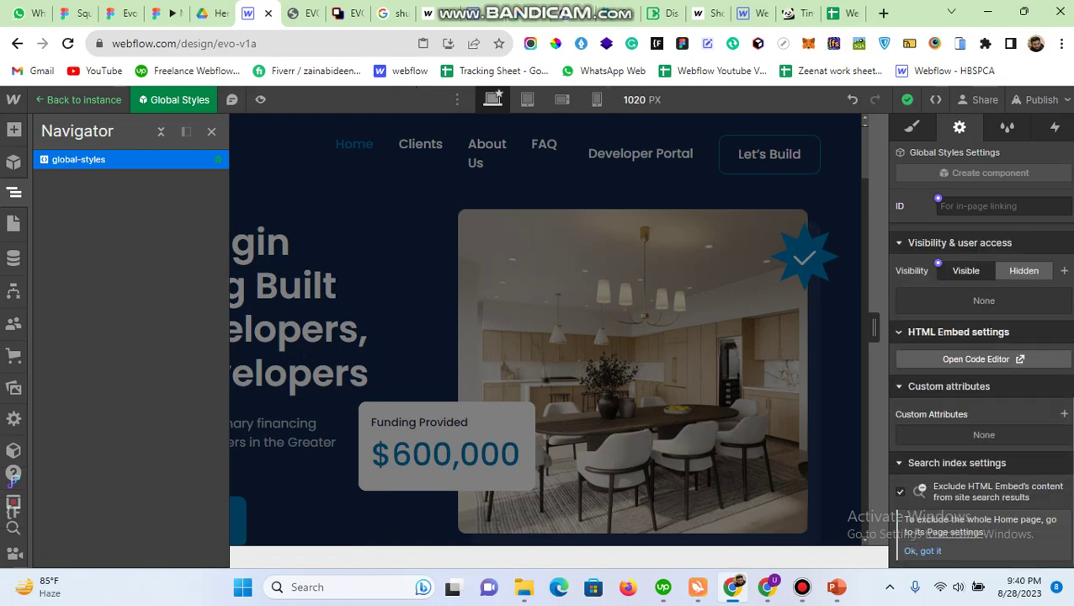
click(977, 359)
scroll(539, 325, up, 8)
scroll(539, 324, up, 15)
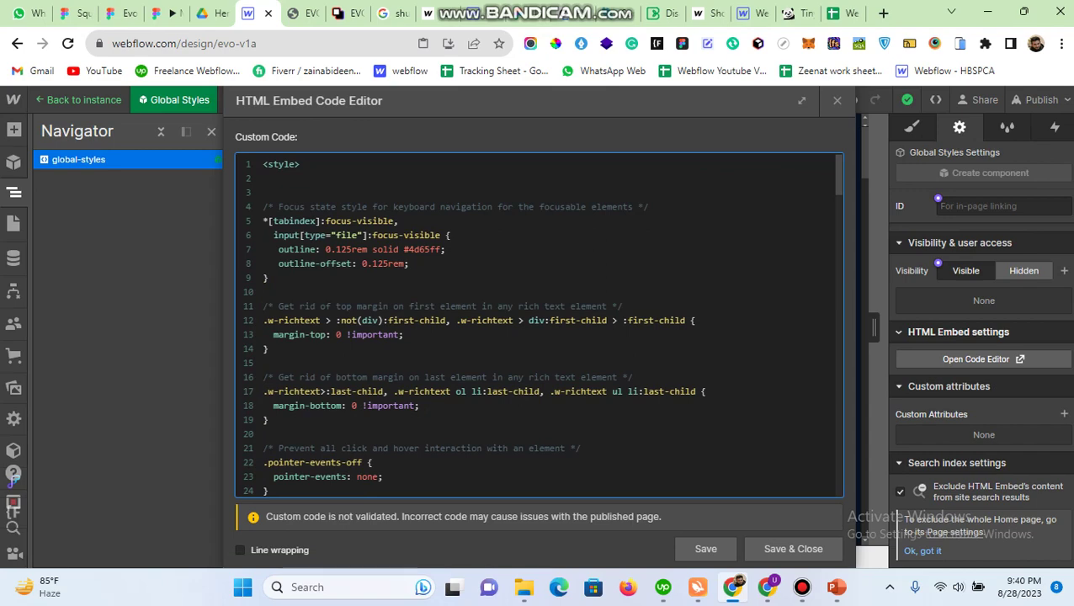
key(ctrl+v)
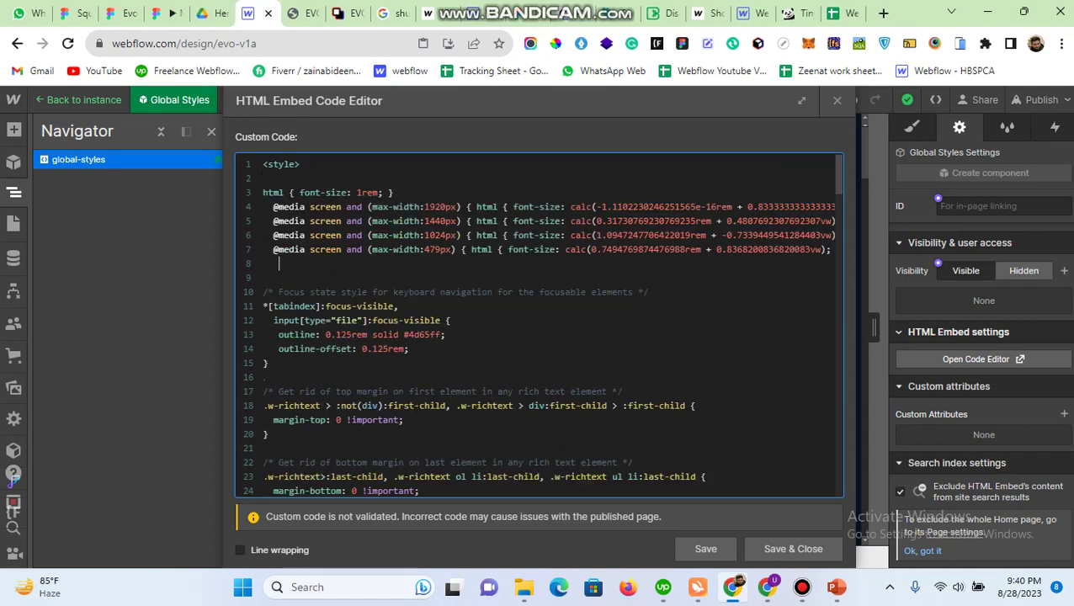
click(793, 549)
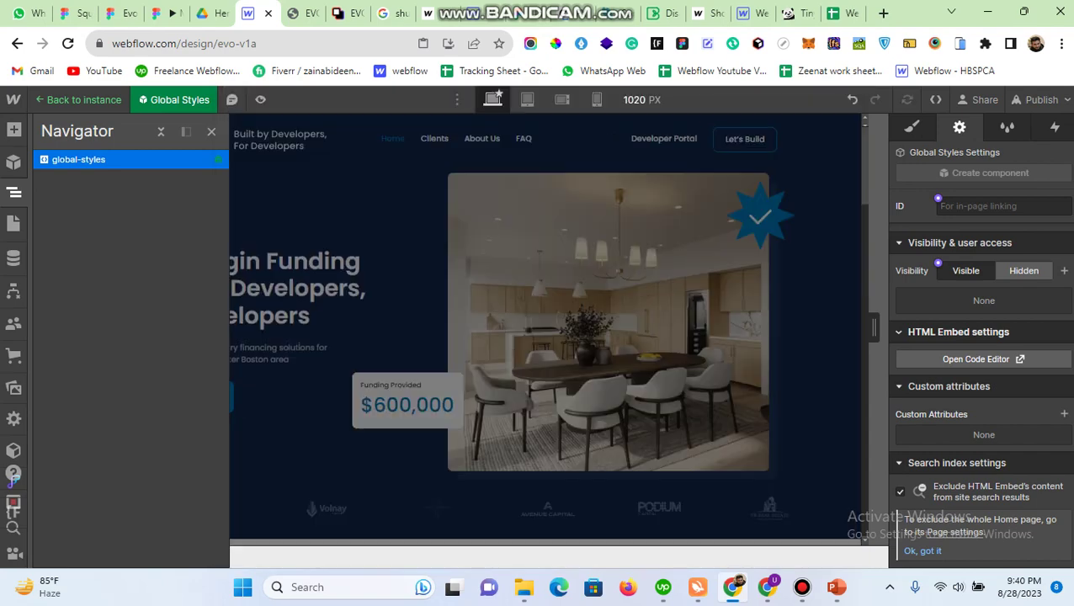
key(Escape)
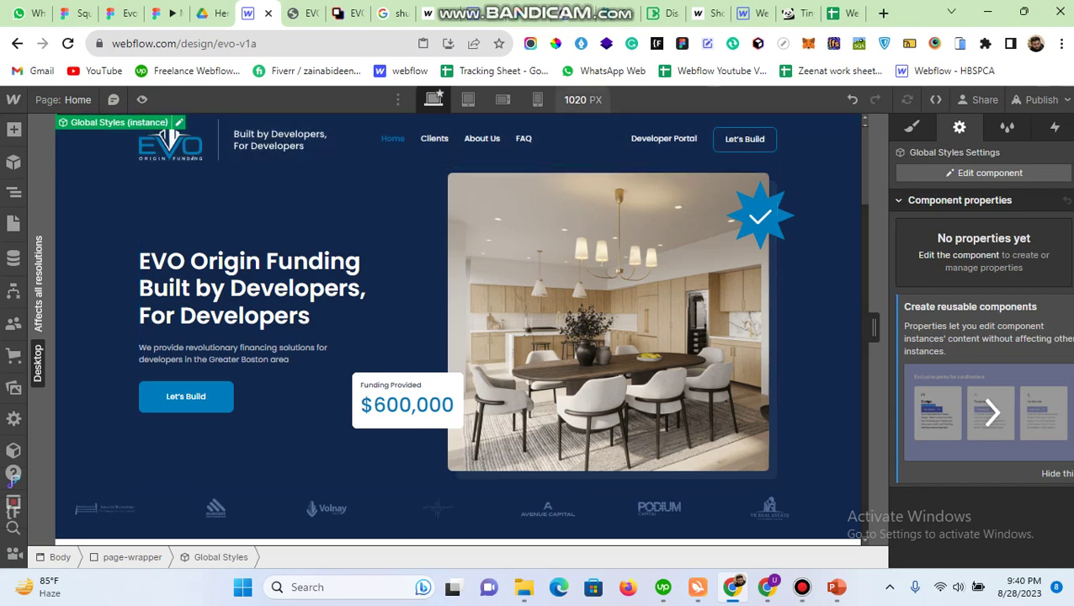
Step: Preview the home page at a 1920 px canvas width and return the canvas to 1020 px
click(582, 99)
text(1)
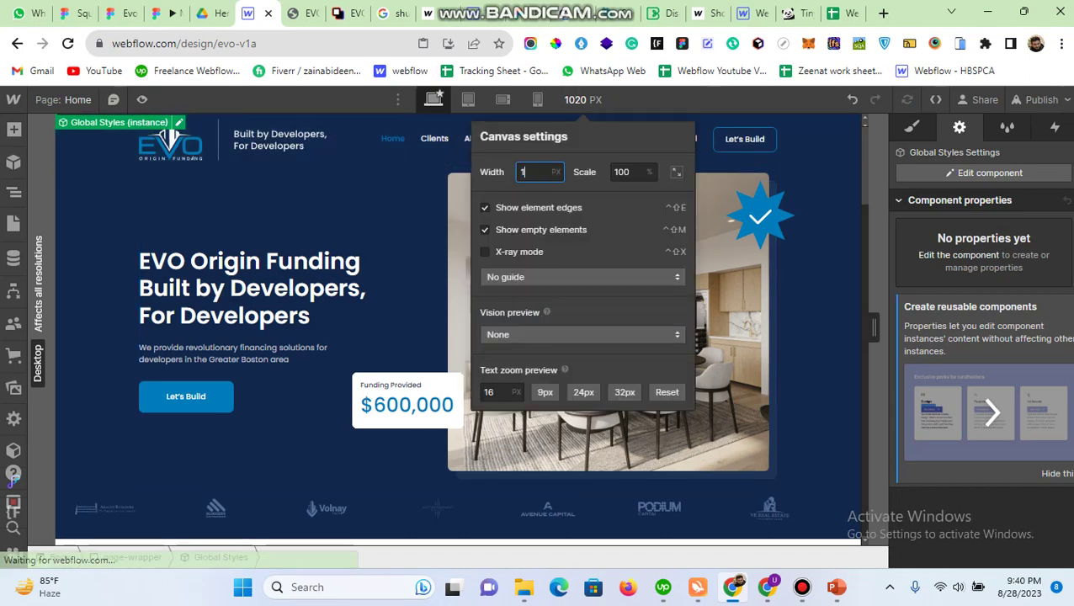
text(920)
key(Return)
click(336, 236)
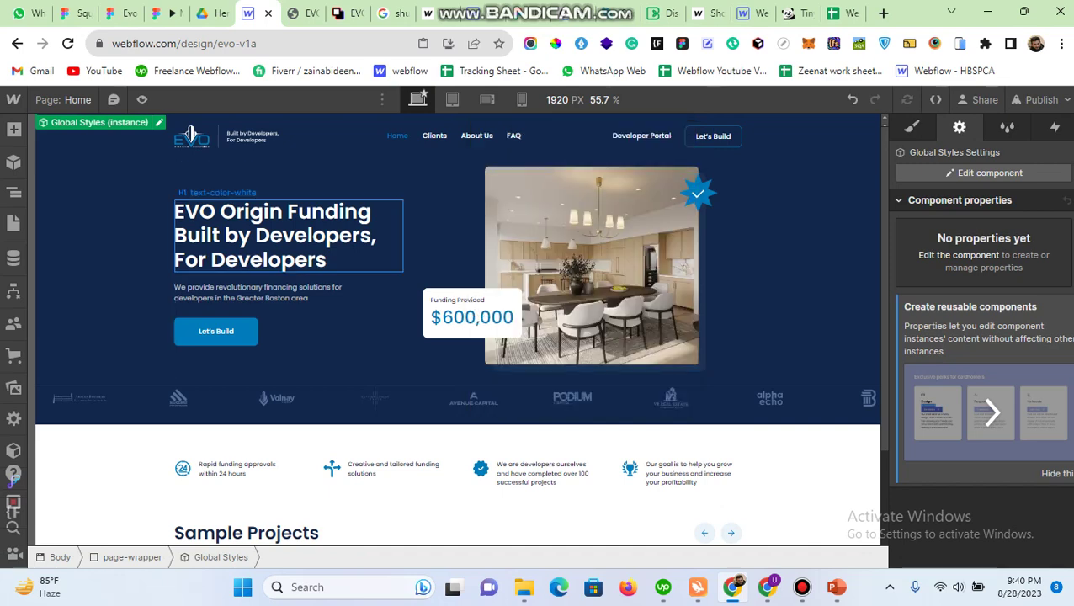
click(582, 100)
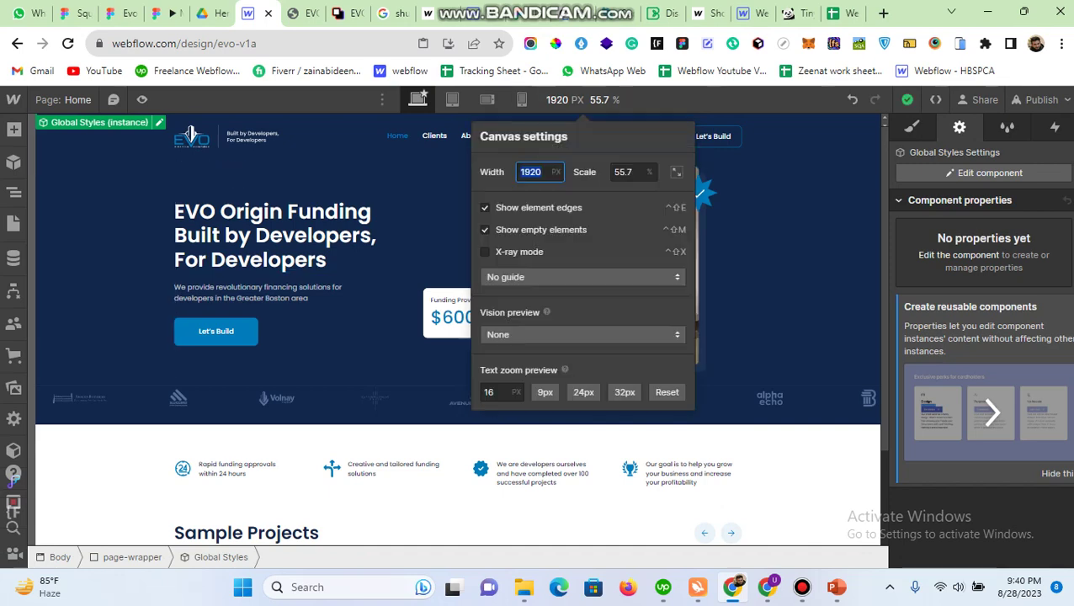
text(1020)
key(Return)
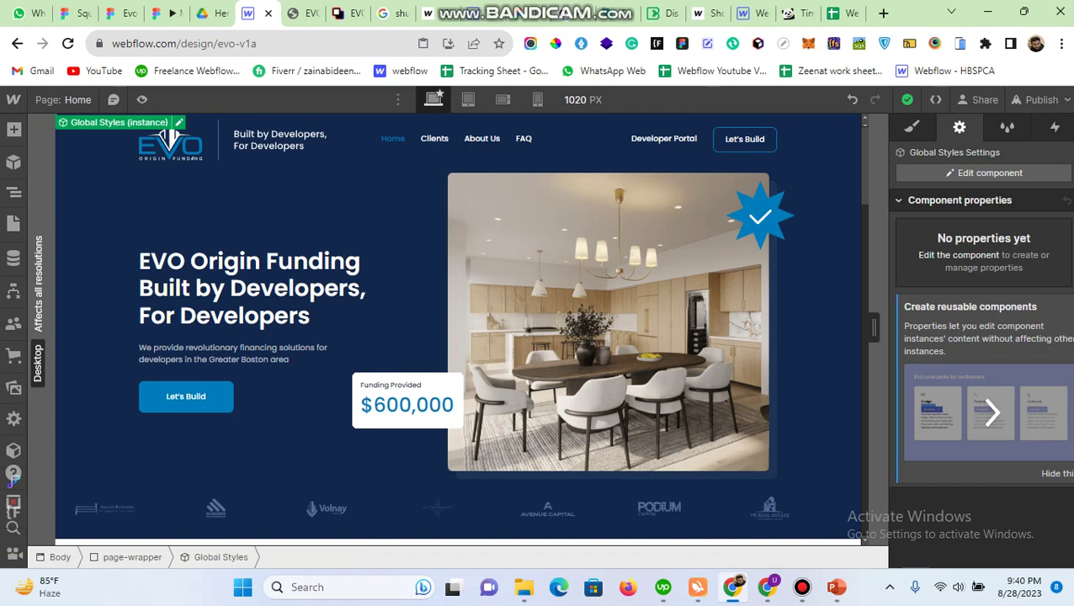
click(14, 510)
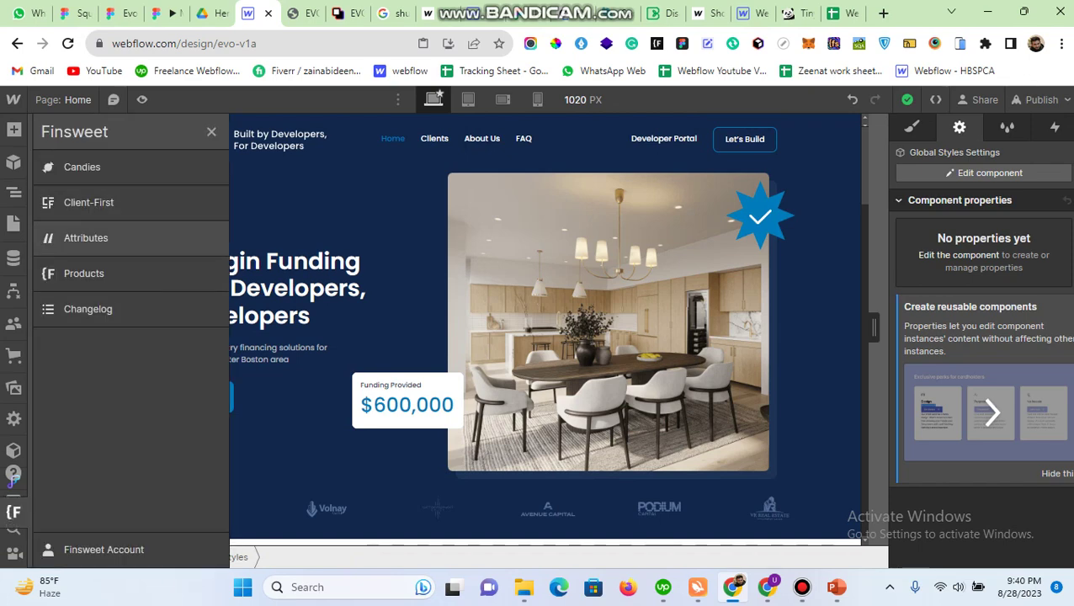
click(88, 202)
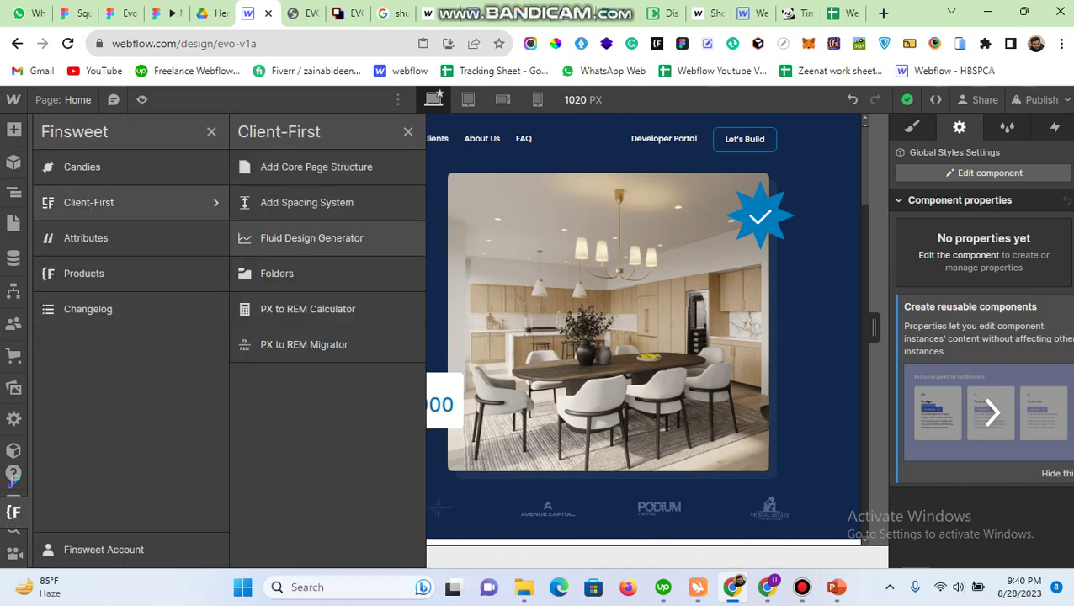
click(408, 131)
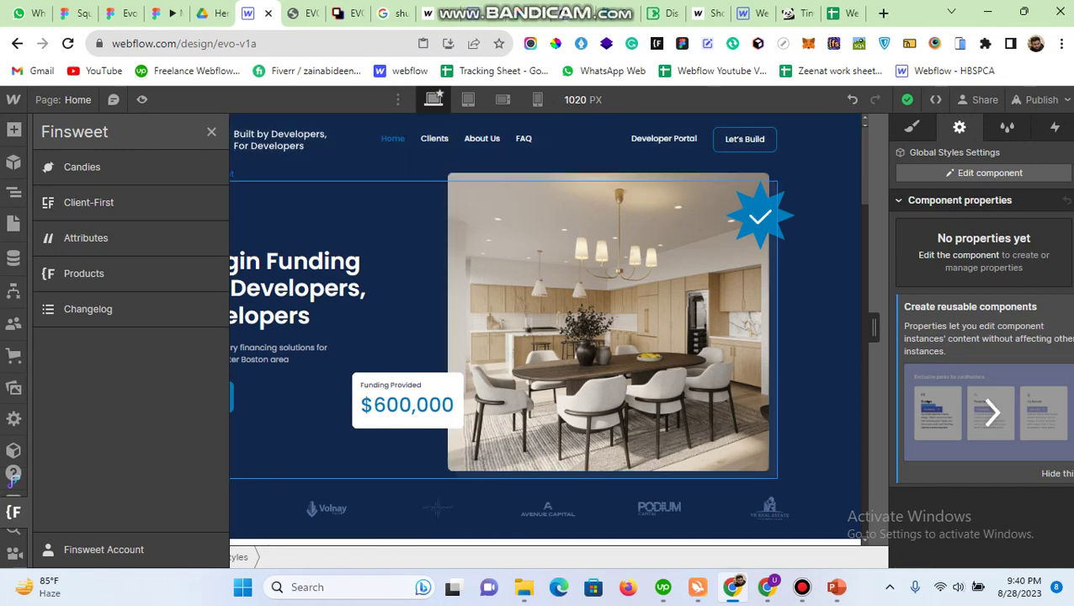
click(404, 253)
Step: Remove the fluid font-size rules from the Global Styles embed again, save it and return to the home page
click(14, 192)
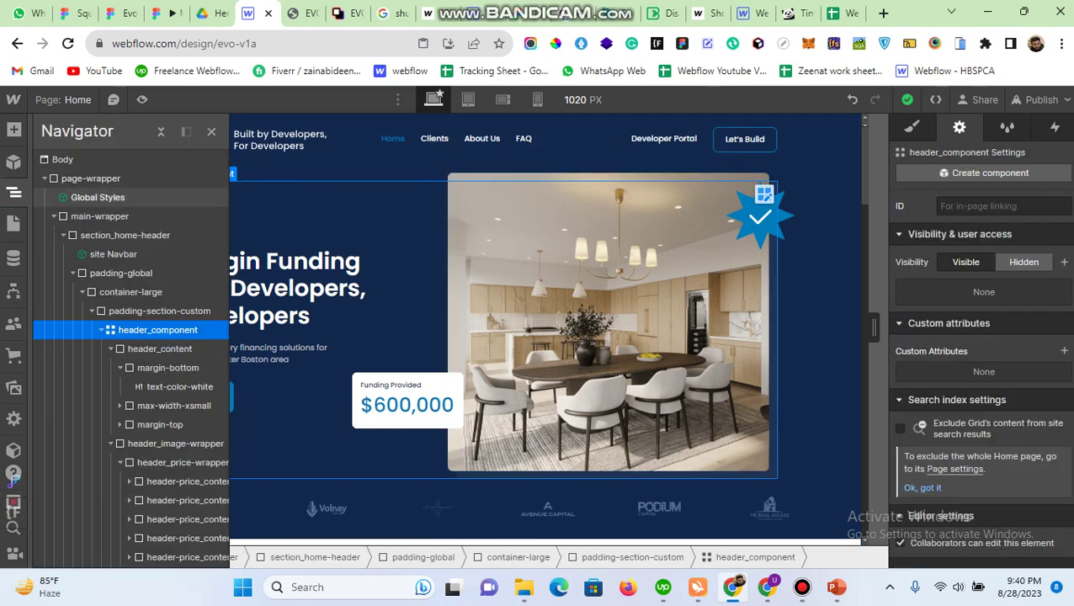
double_click(84, 197)
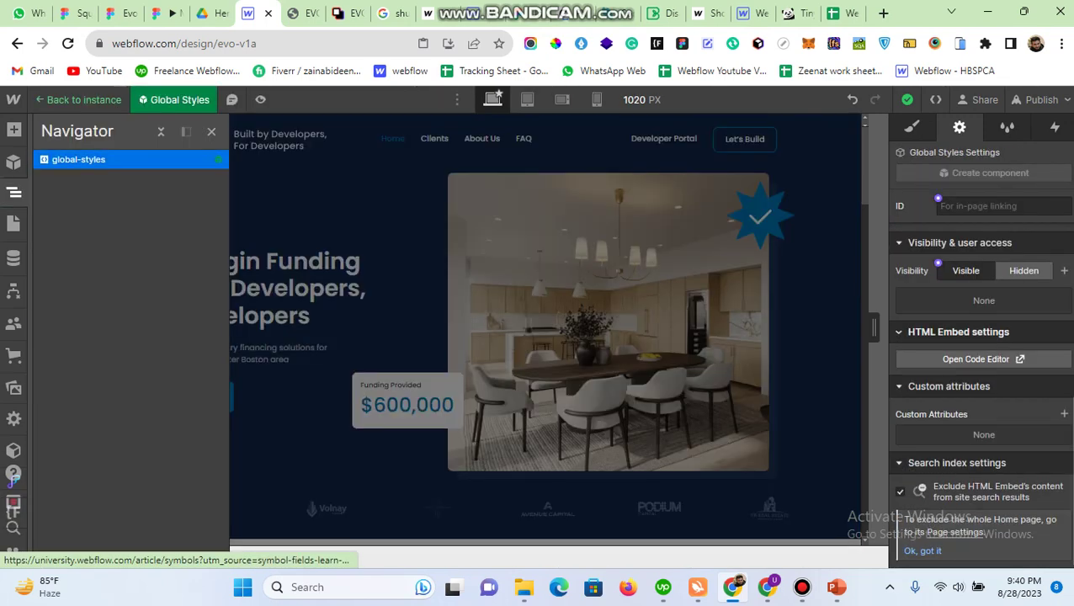
click(976, 359)
scroll(539, 324, up, 20)
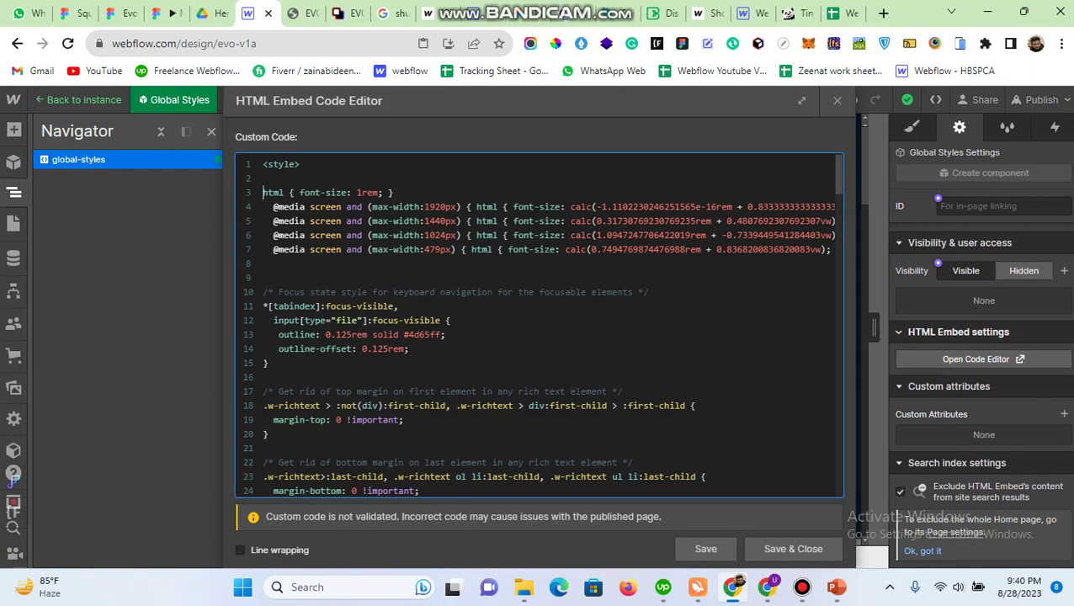
drag(262, 193, 278, 264)
key(BackSpace)
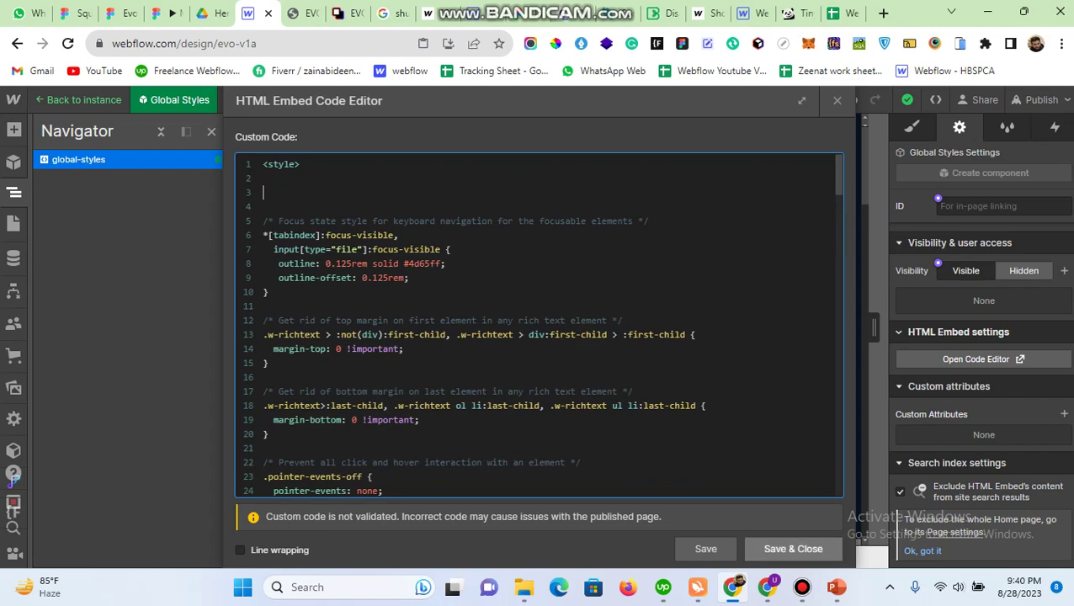
click(793, 549)
key(Escape)
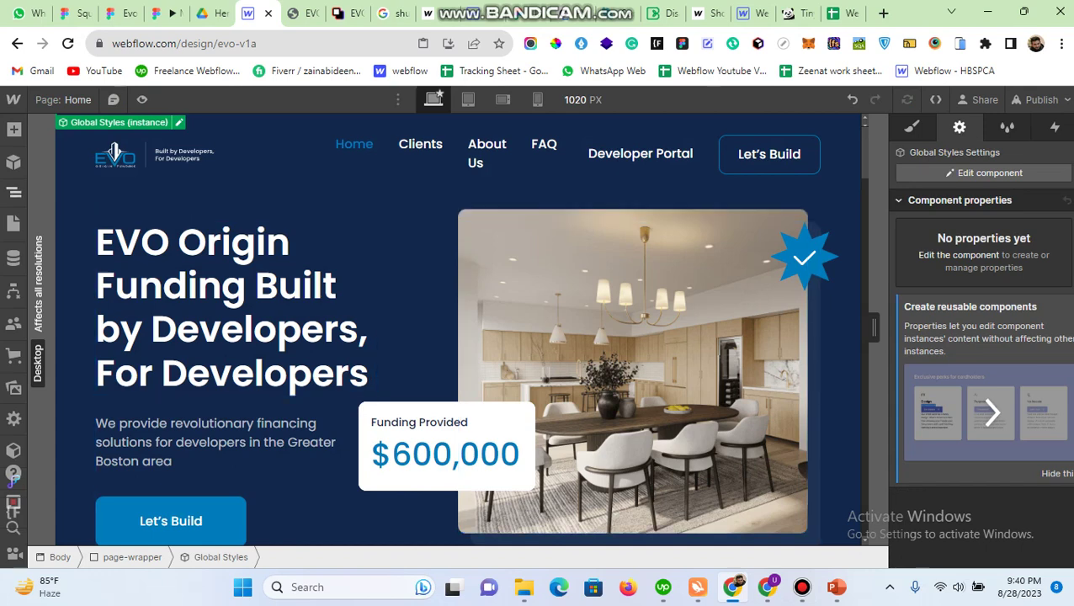
Step: Paste the html font-size rule and its 1920, 1440, 1024 and 479 px media queries below <style> in the Global Styles embed and save it
click(13, 192)
click(90, 179)
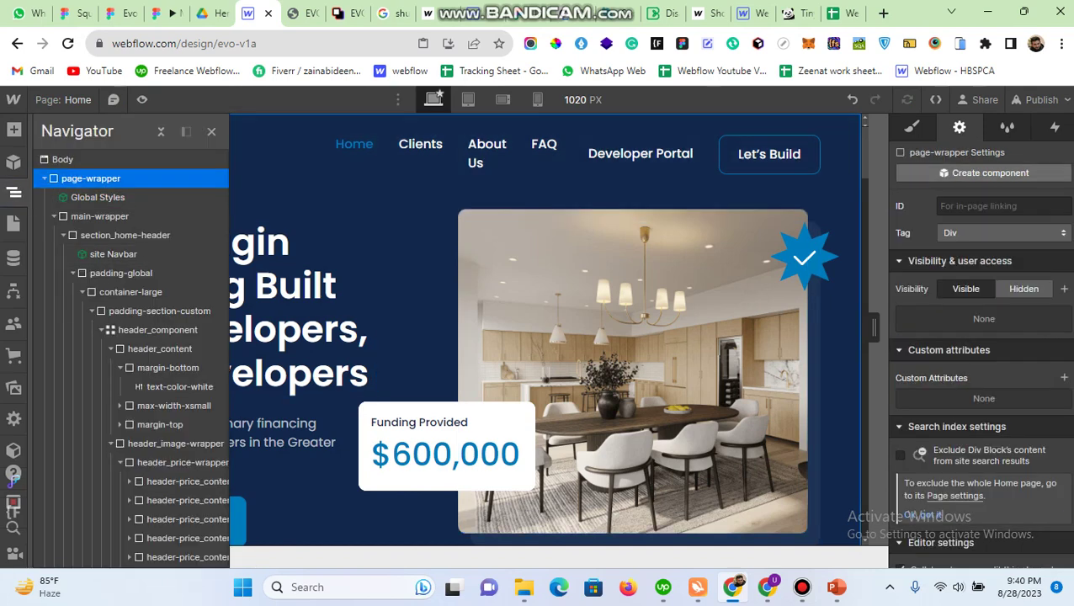
double_click(98, 197)
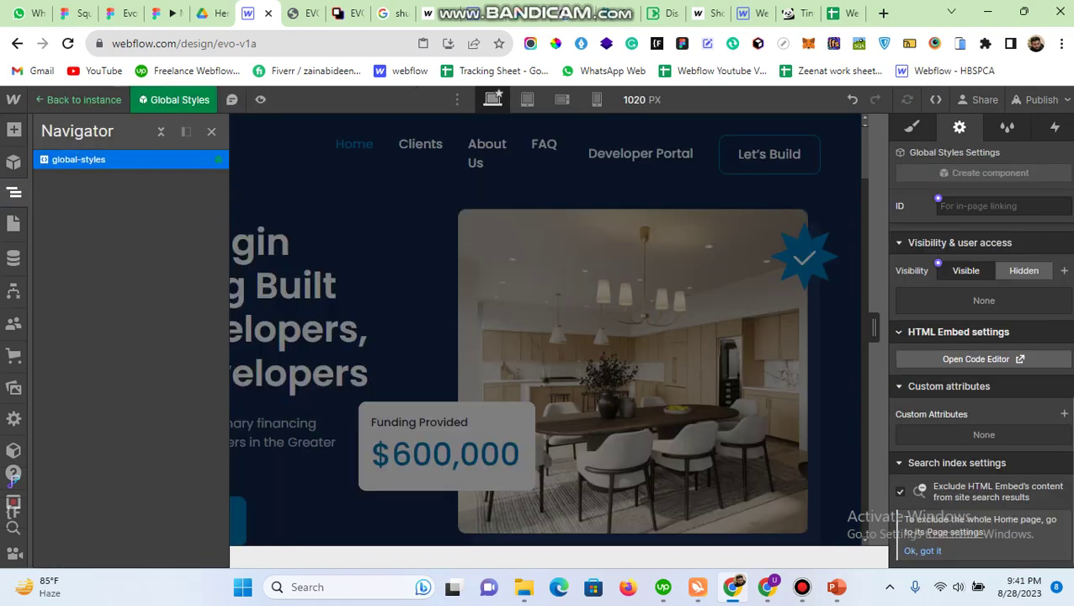
click(976, 358)
scroll(539, 324, up, 15)
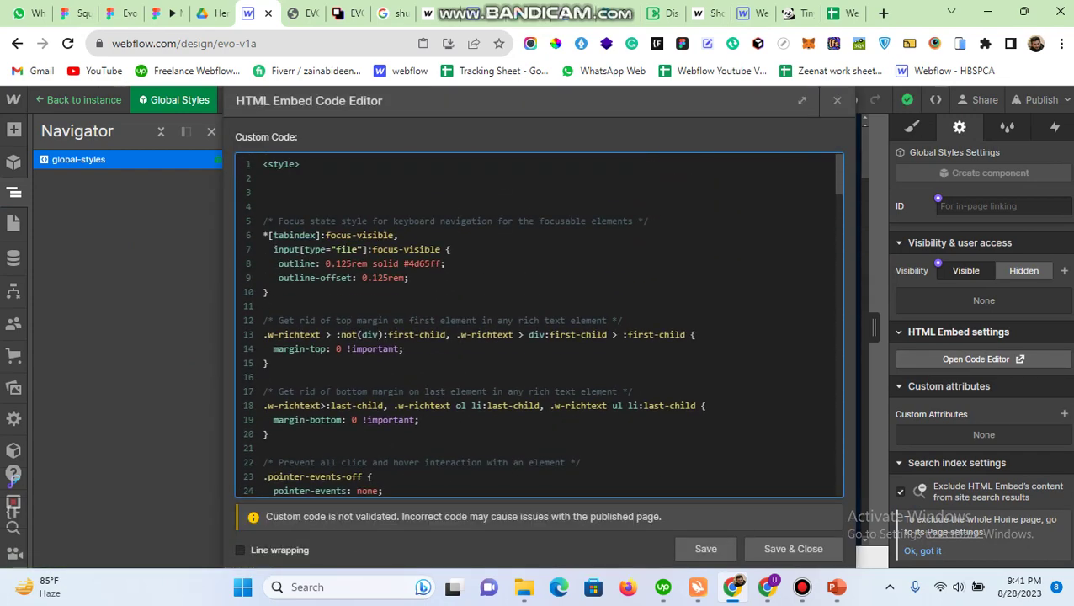
key(ctrl+v)
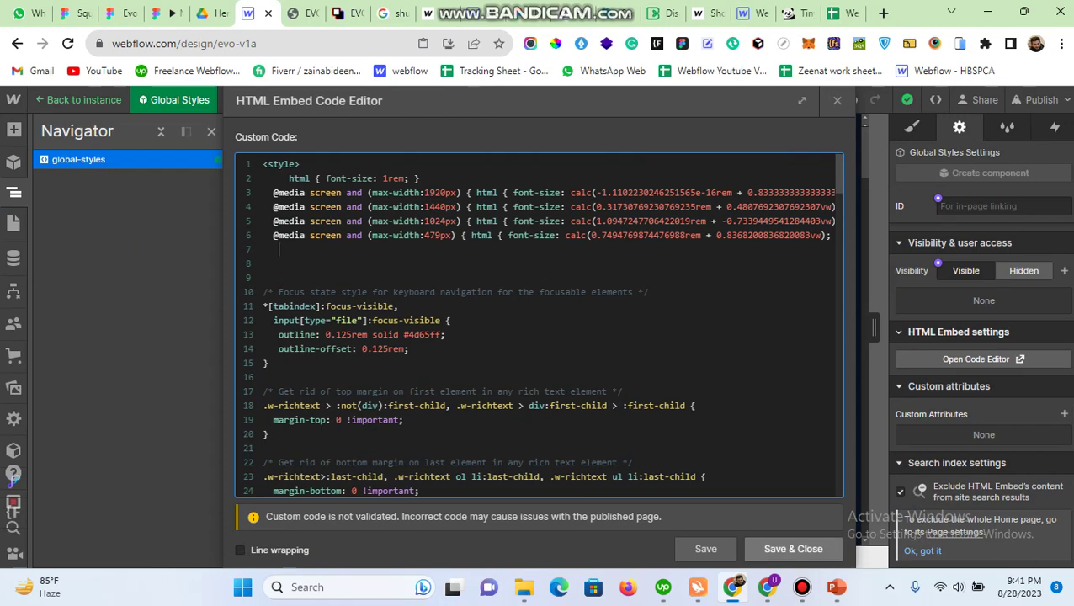
click(793, 548)
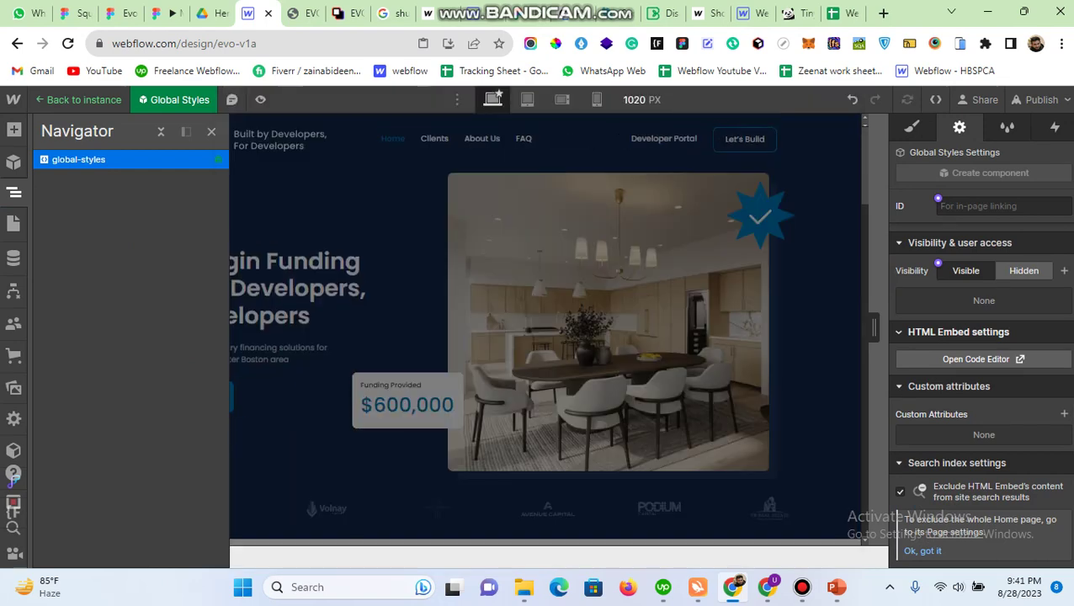
key(Escape)
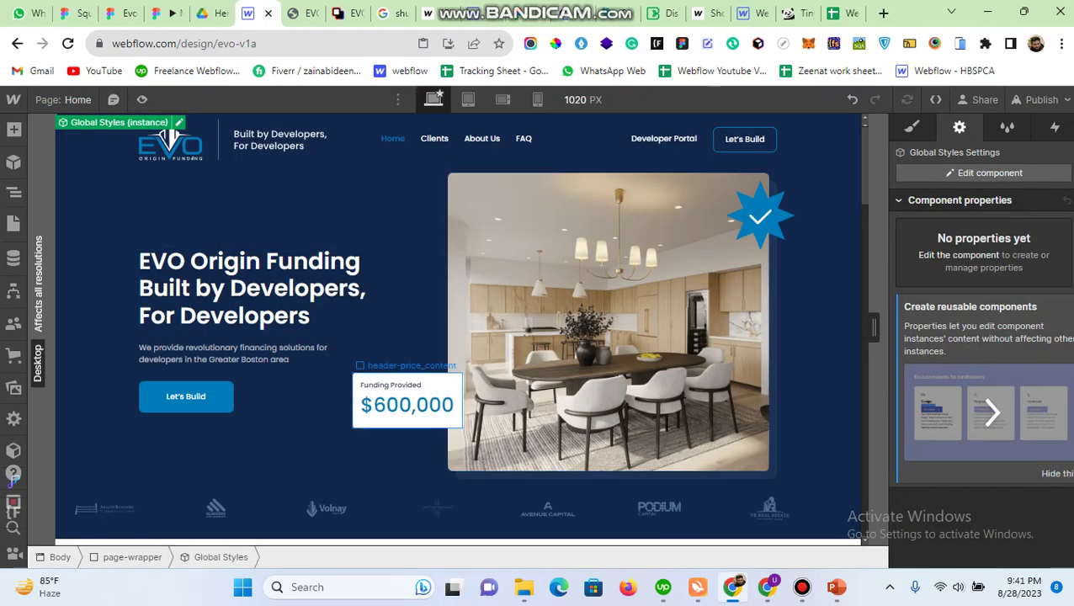
Step: Set the canvas width to 1920 px to check how the home page scales
click(581, 99)
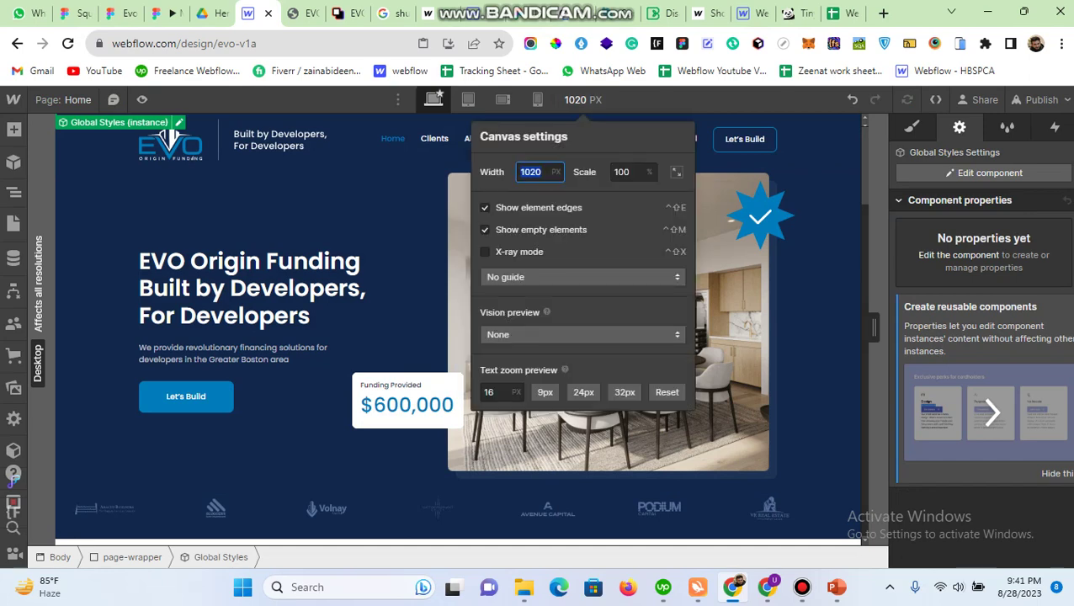
text(1920)
key(Return)
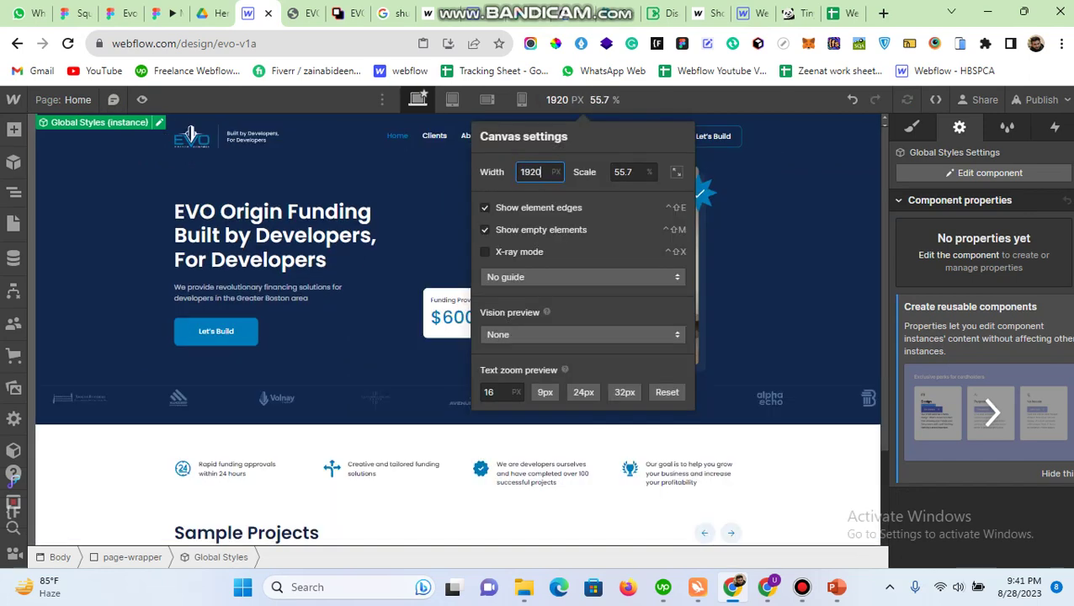
key(Escape)
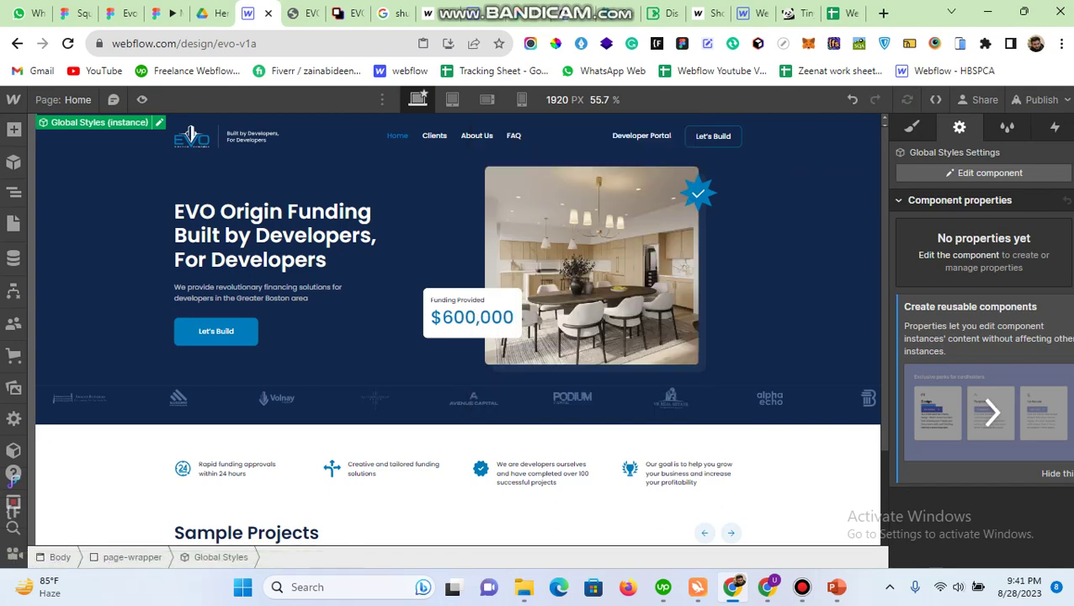